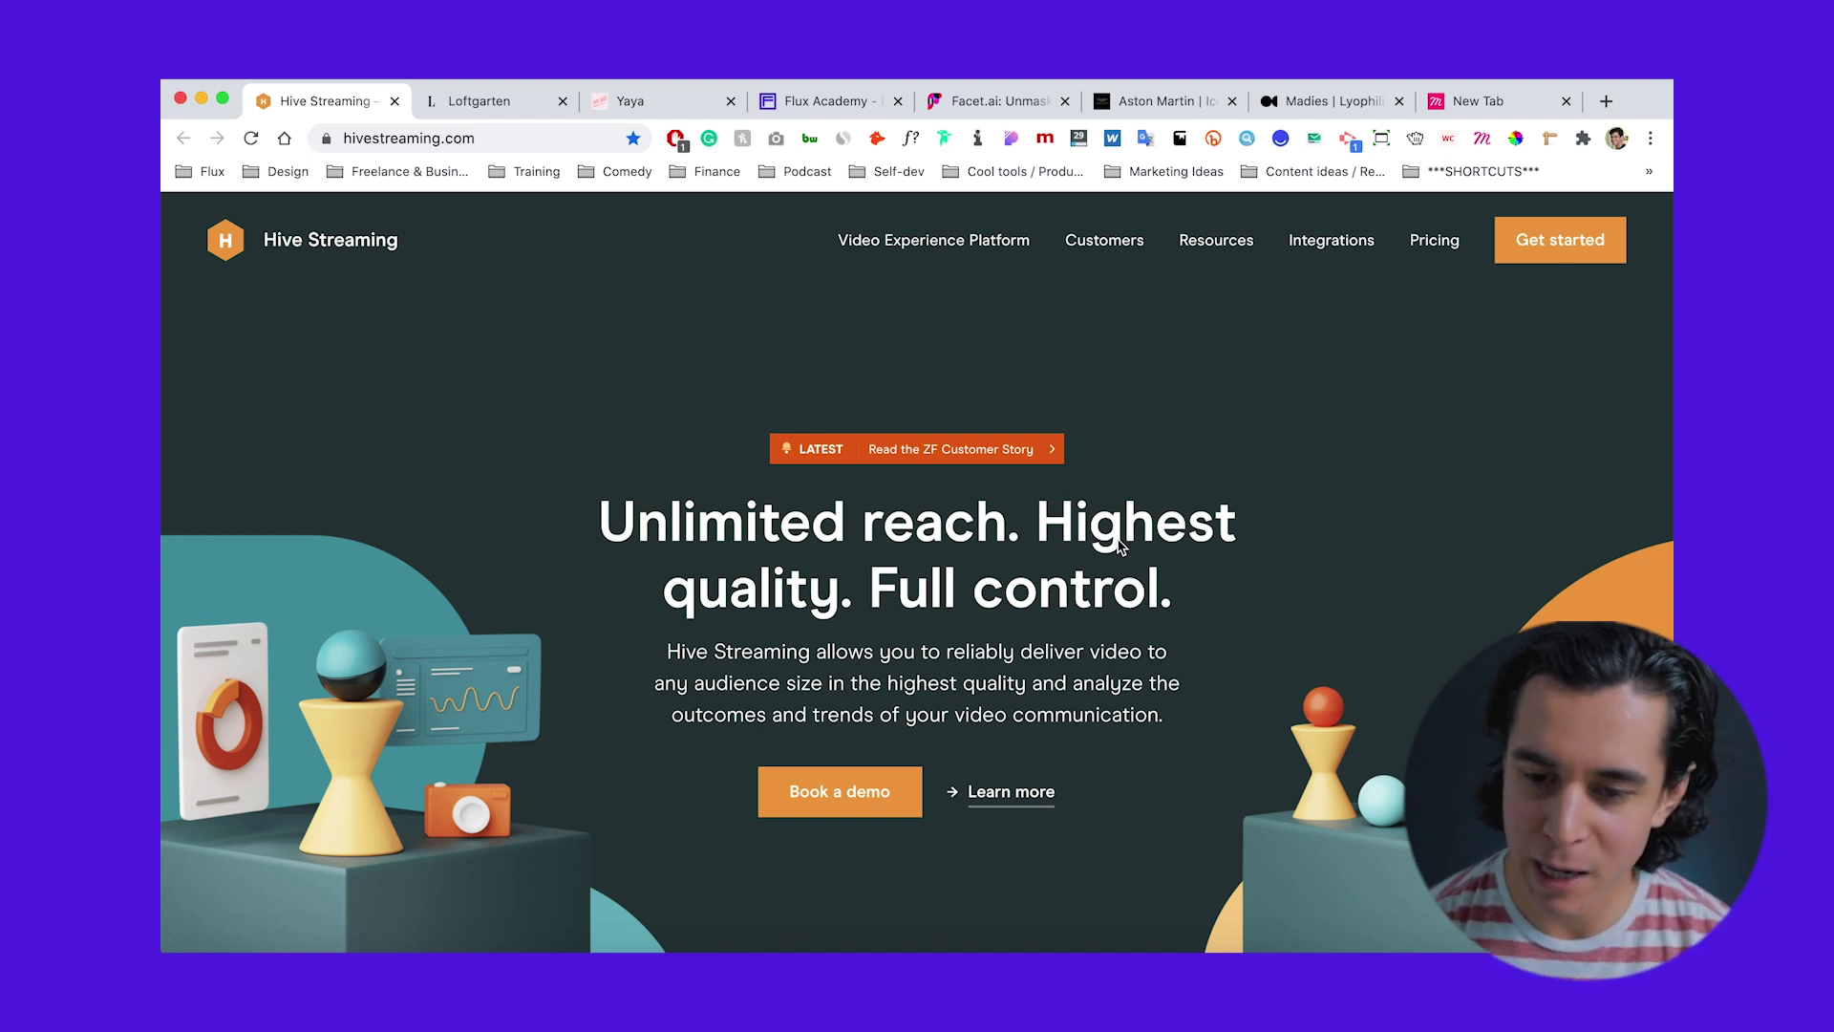
Sample the teal #4B8B9A from the Hive Streaming illustration with the colour picker, then dismiss the readout
{"action": "left_click", "coordinate": [1519, 142]}
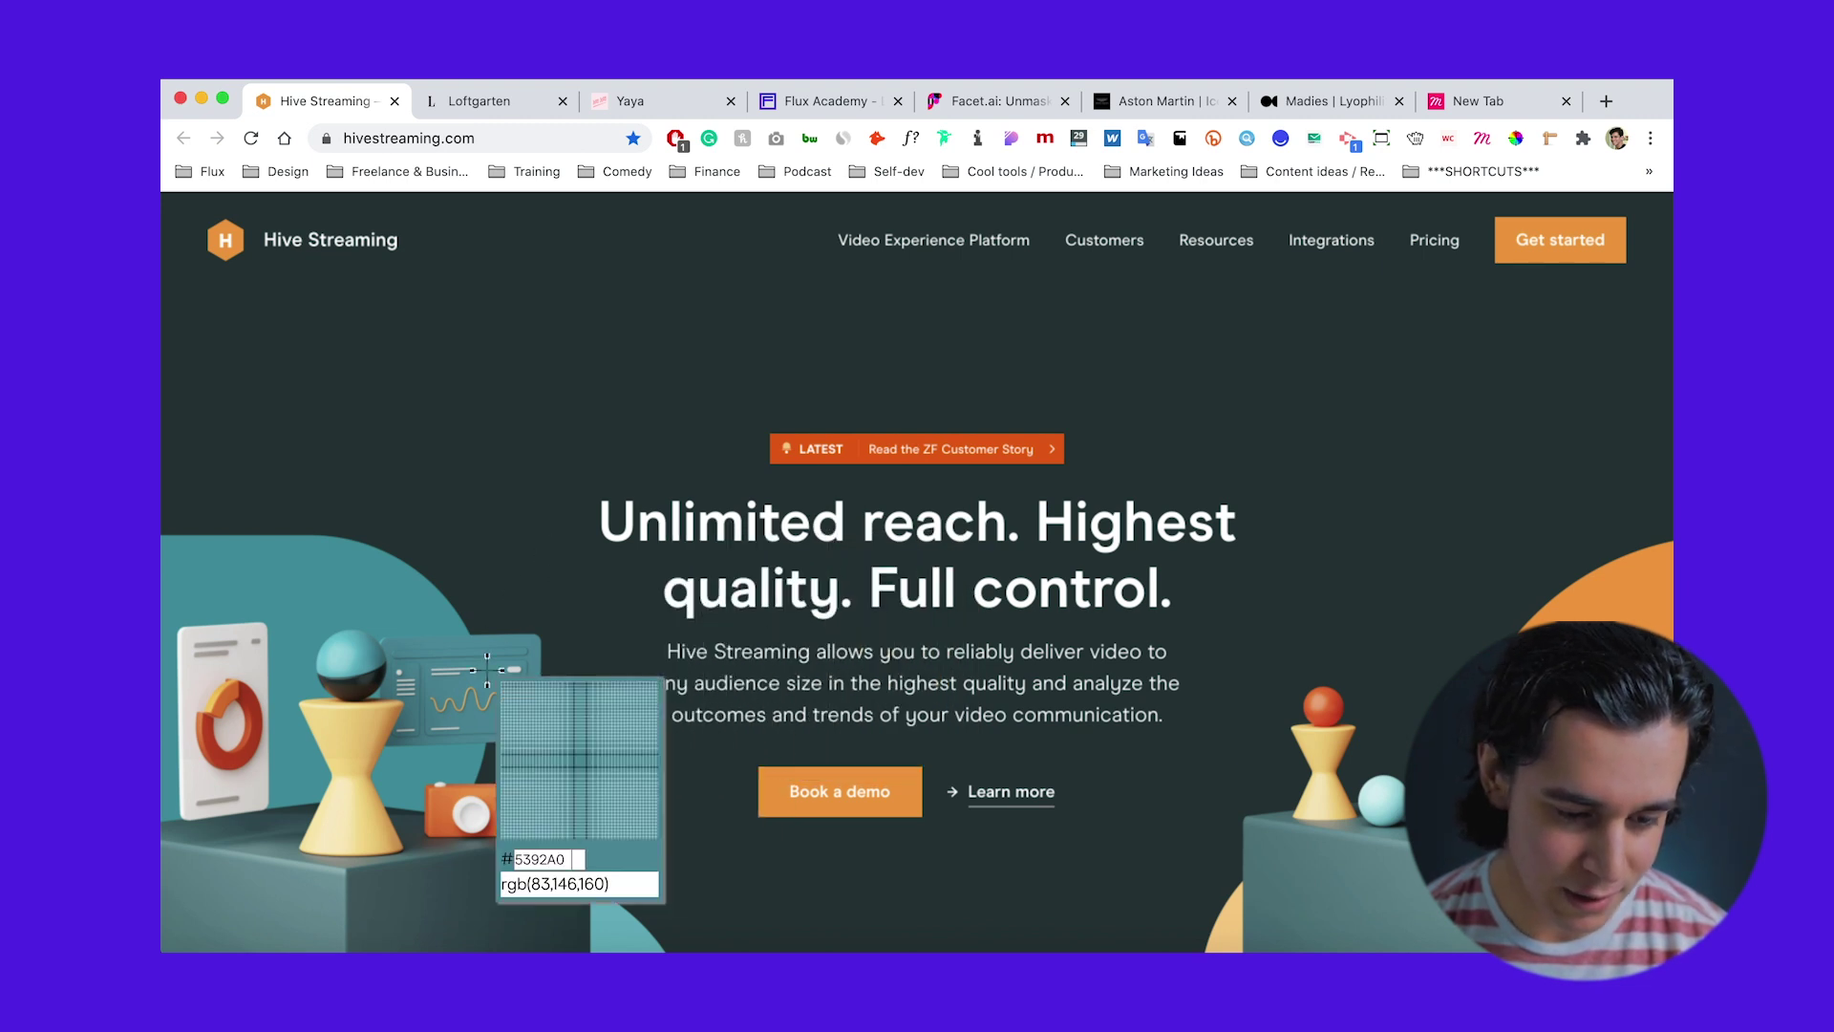
{"action": "left_click", "coordinate": [486, 660]}
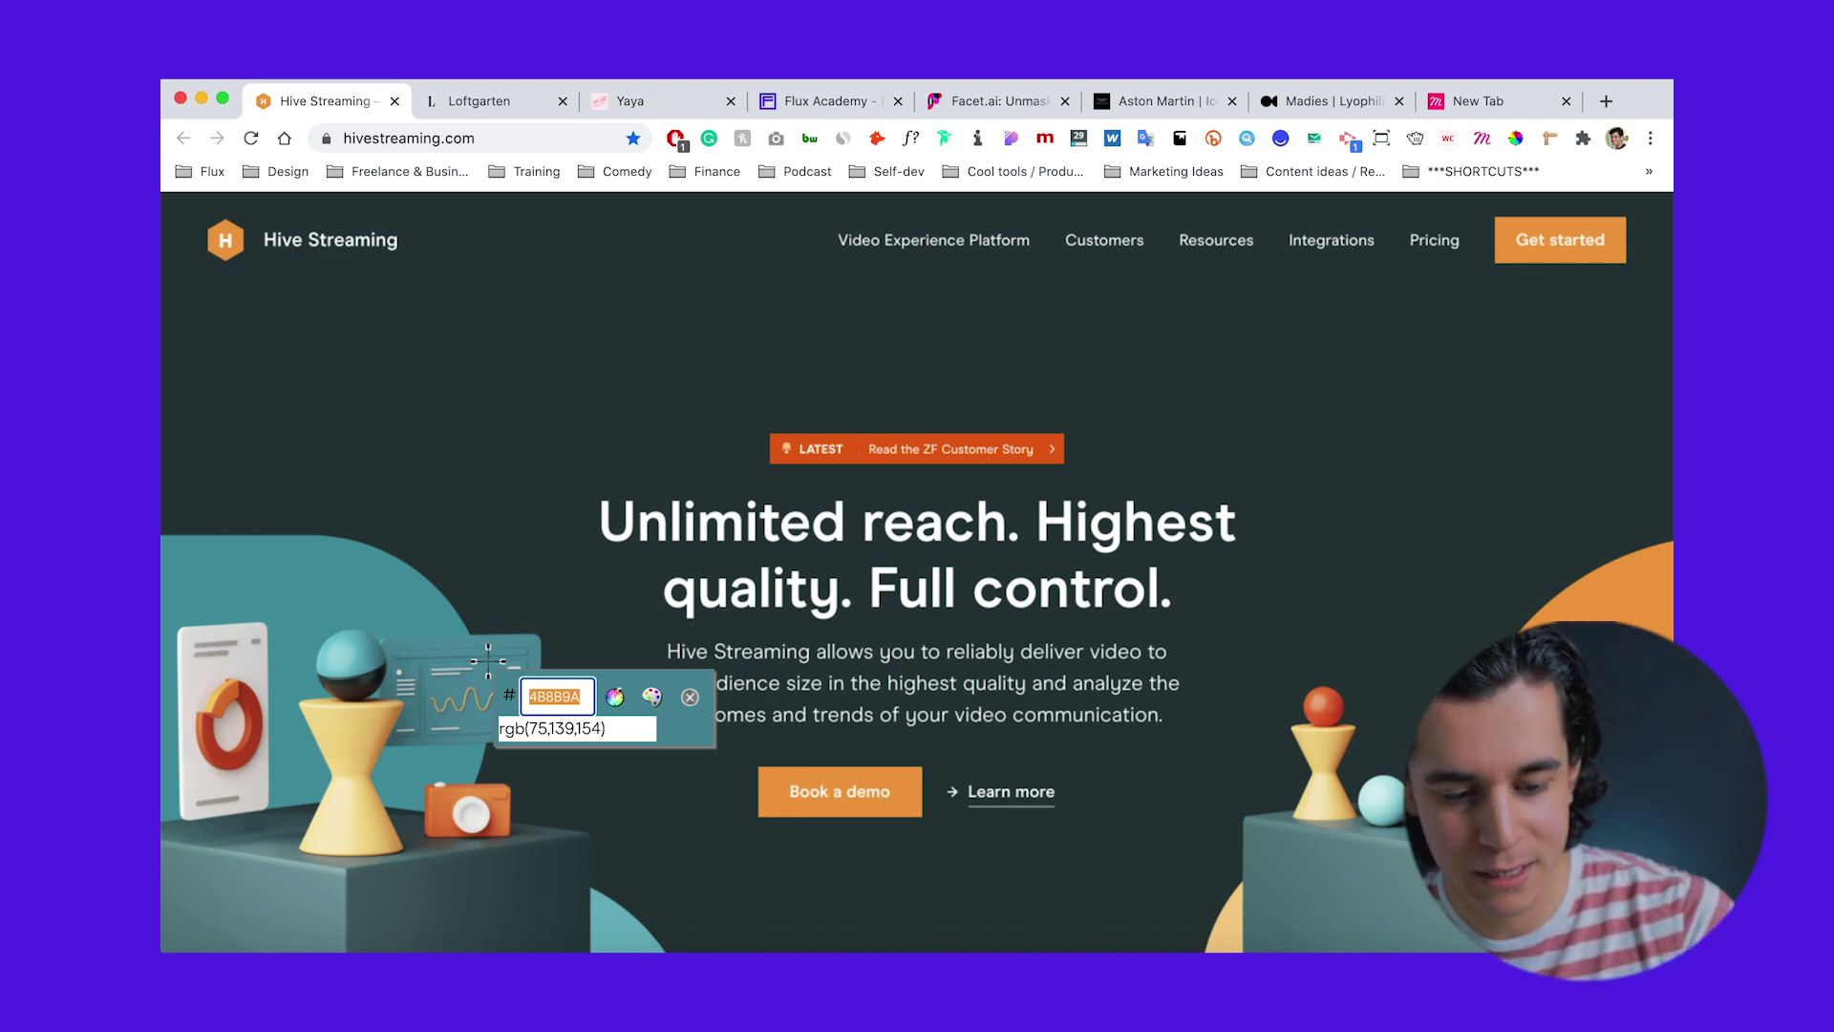
{"action": "left_click", "coordinate": [521, 649]}
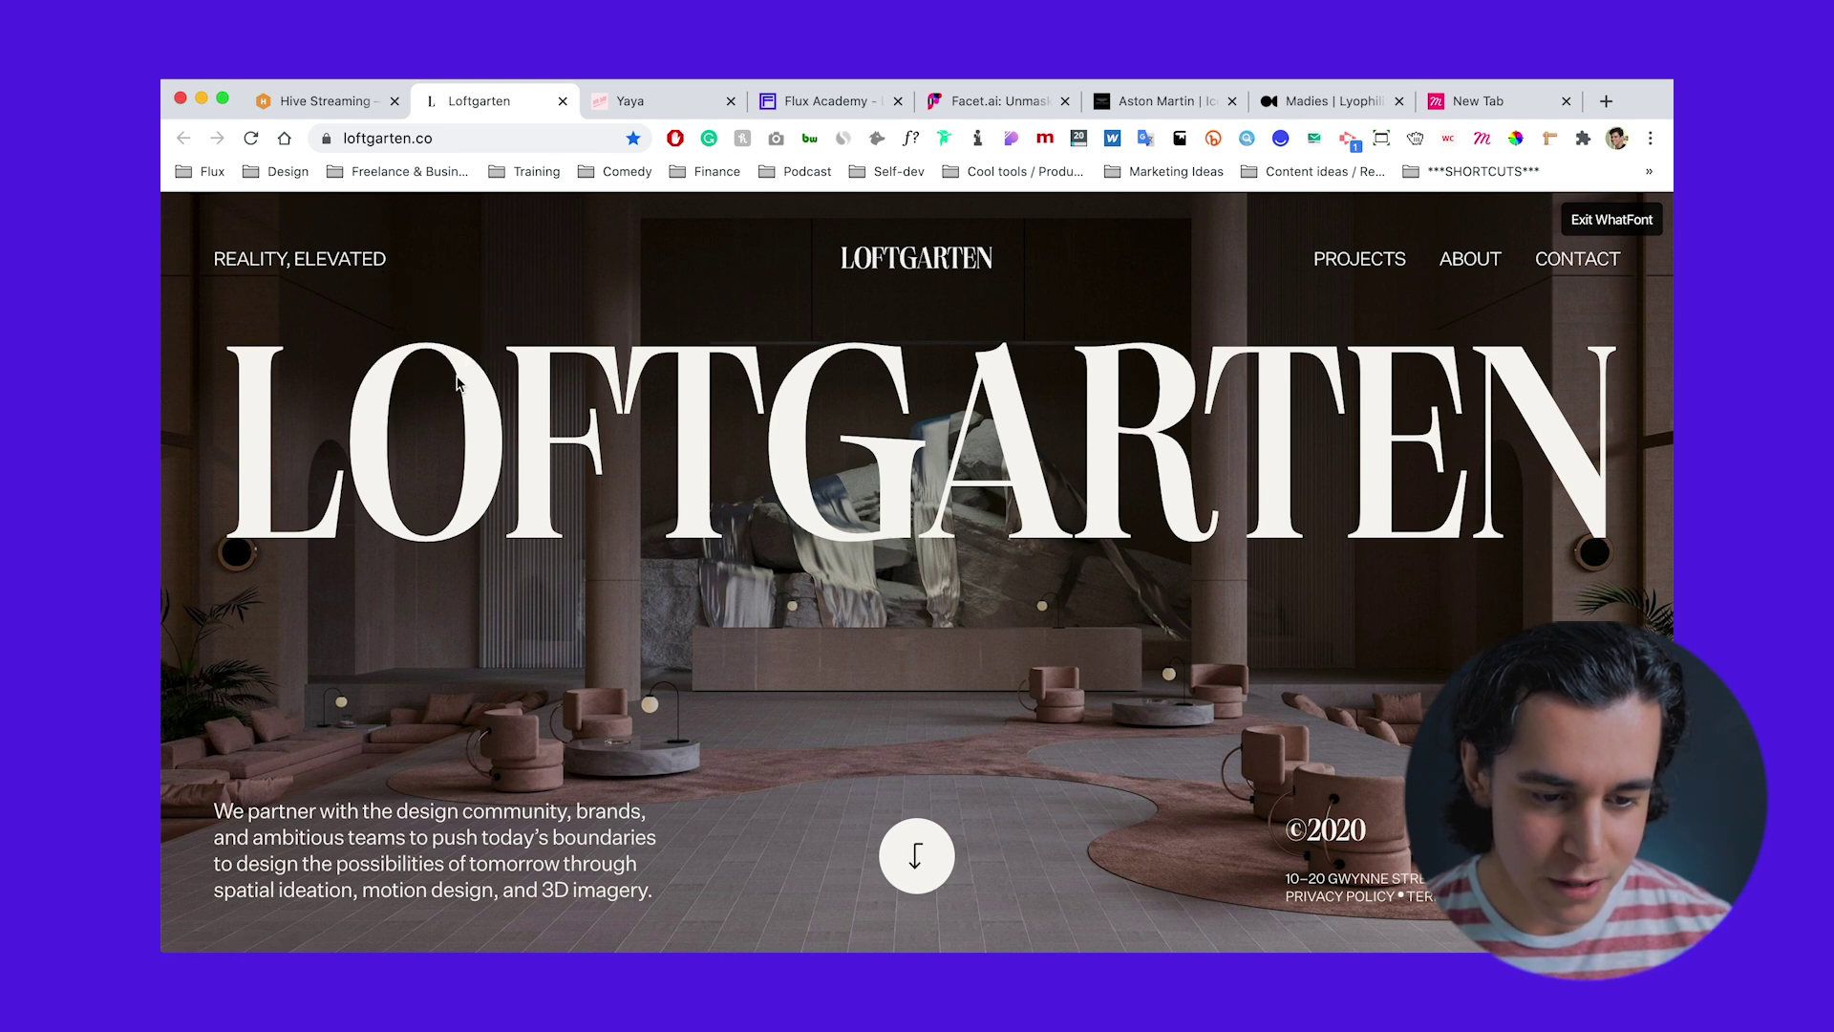
Show WhatFont details for the LOFTGARTEN headline: Neue World, weight 400
{"action": "left_click", "coordinate": [536, 436]}
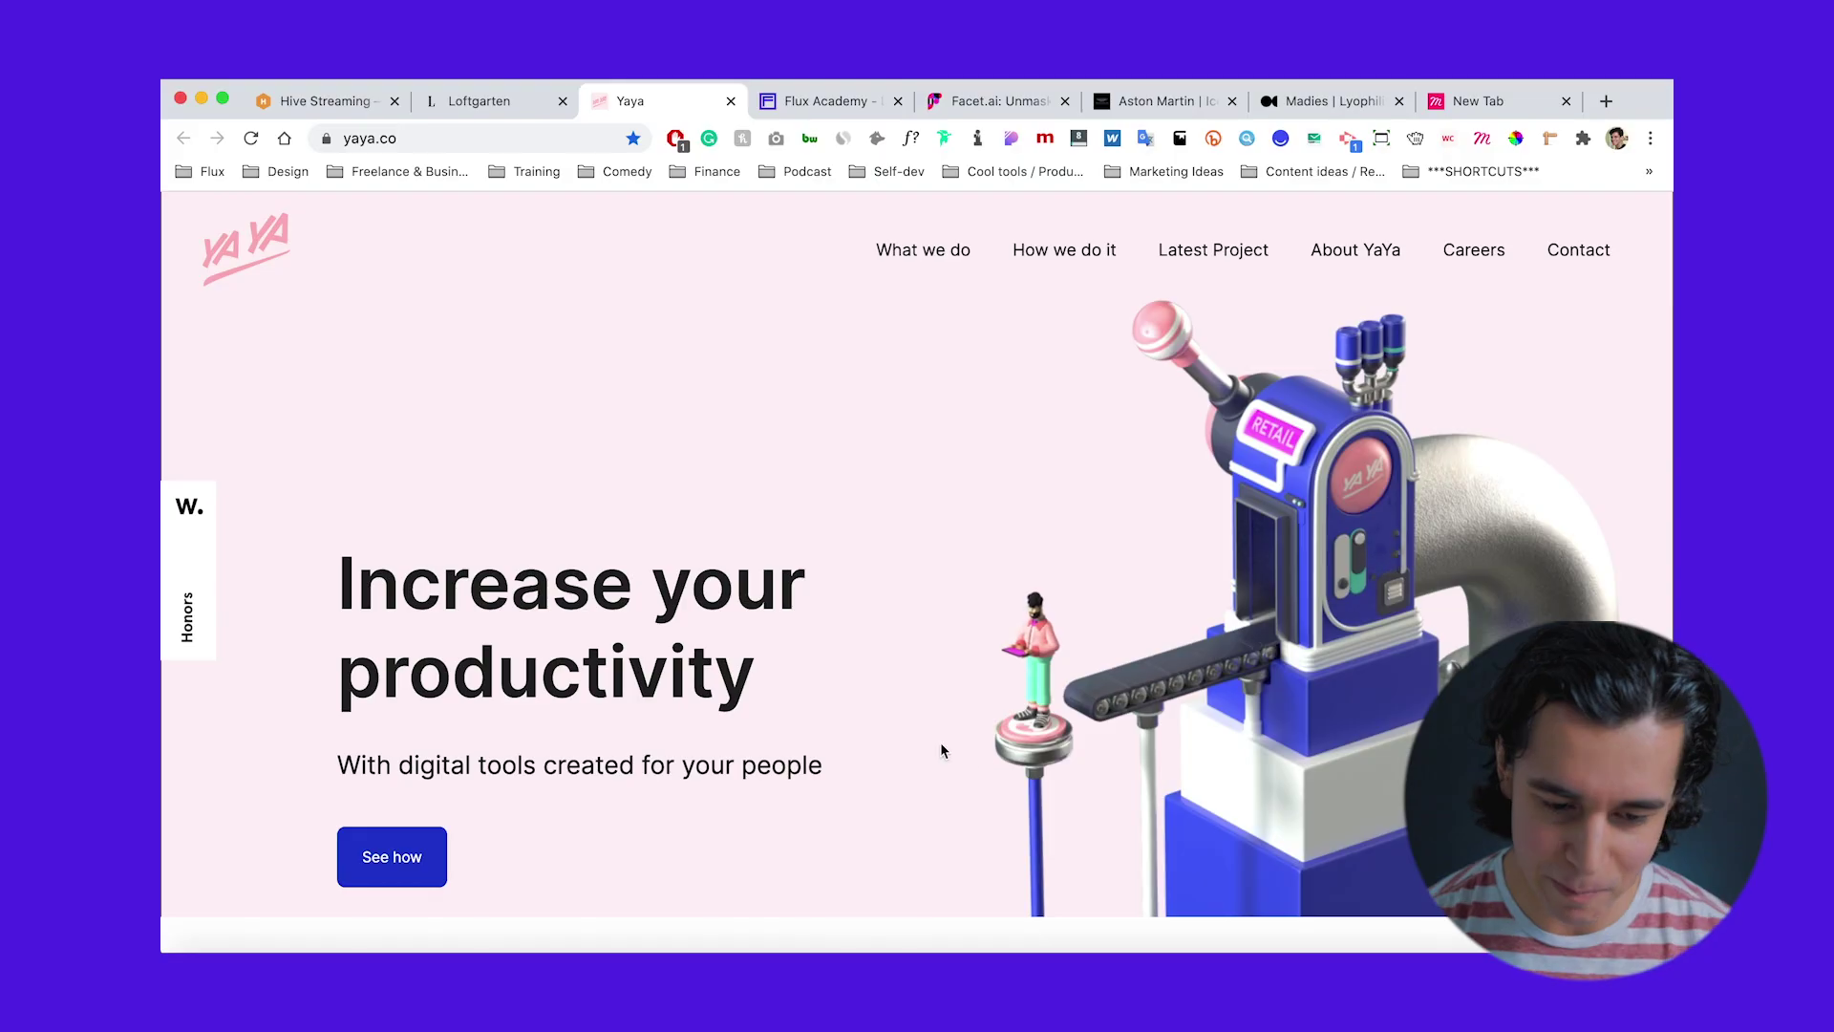
Scroll the Yaya site with its 'Increase your productivity' hero
{"action": "scroll", "coordinate": [869, 729], "scroll_direction": "down", "scroll_amount": 2}
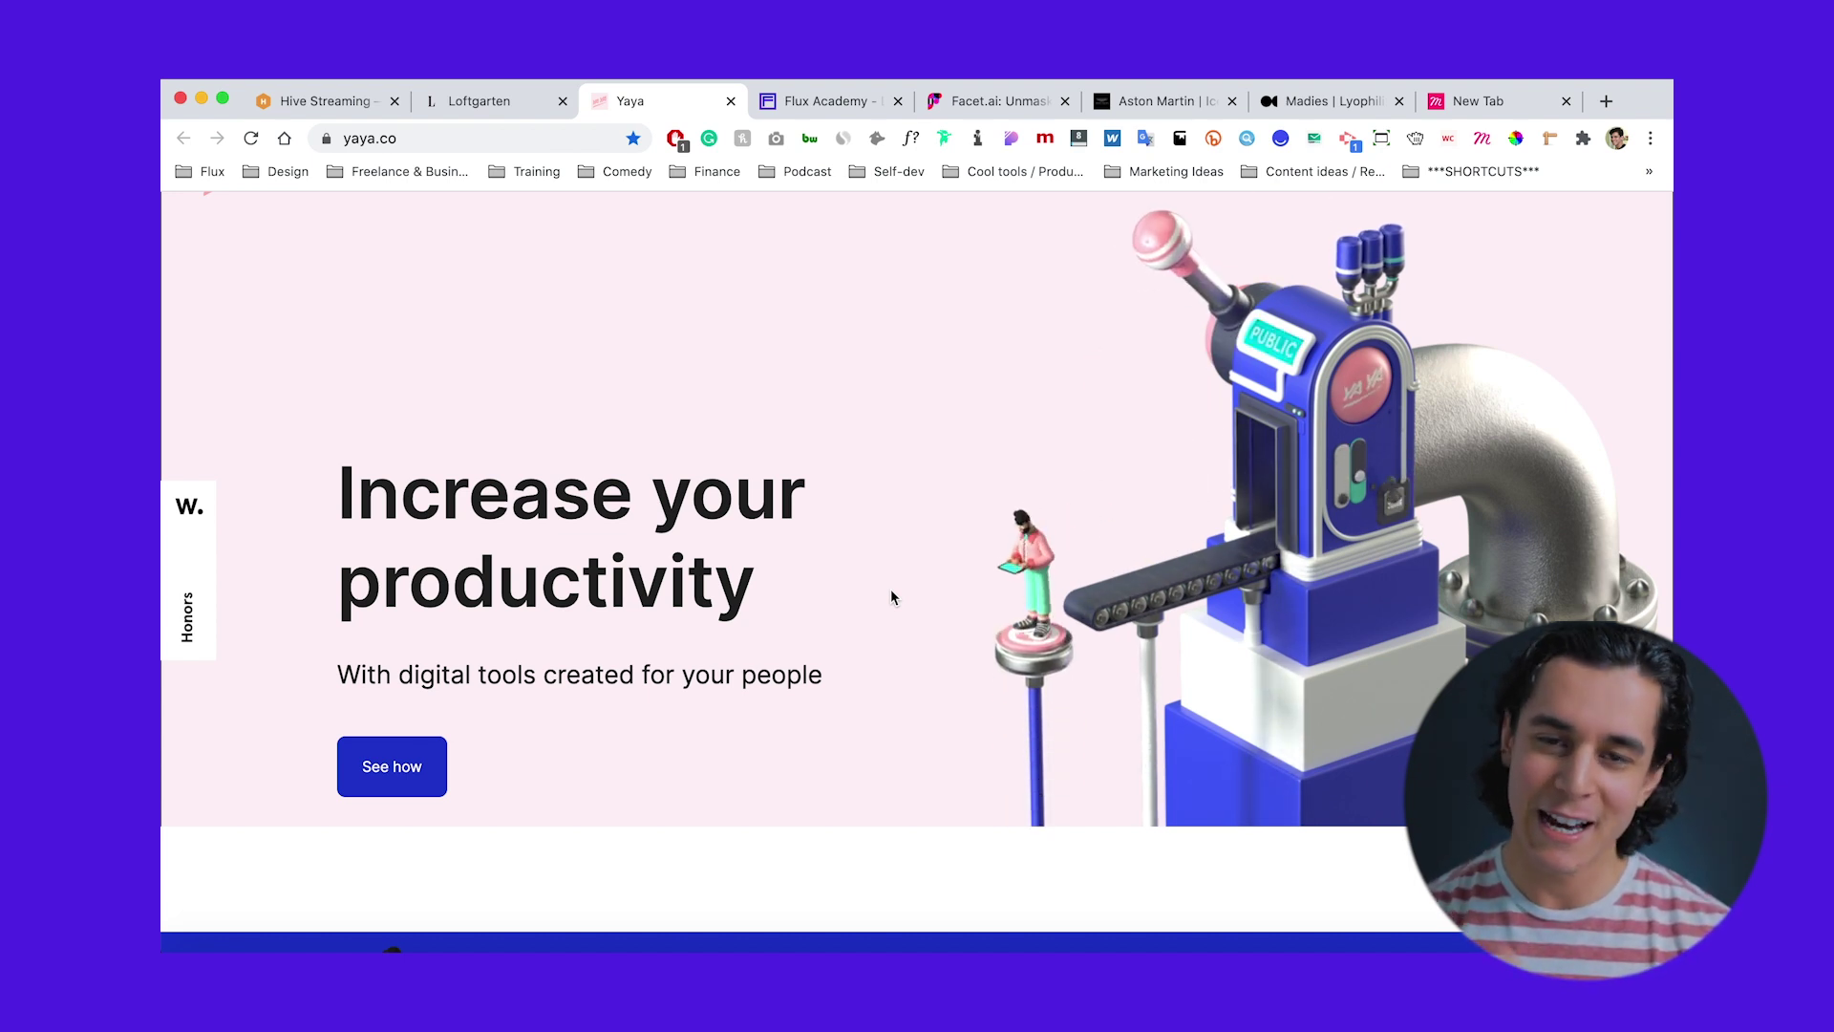
Open the CSS inspector's font overview for Yaya and review its colour palette
{"action": "left_click", "coordinate": [1012, 140]}
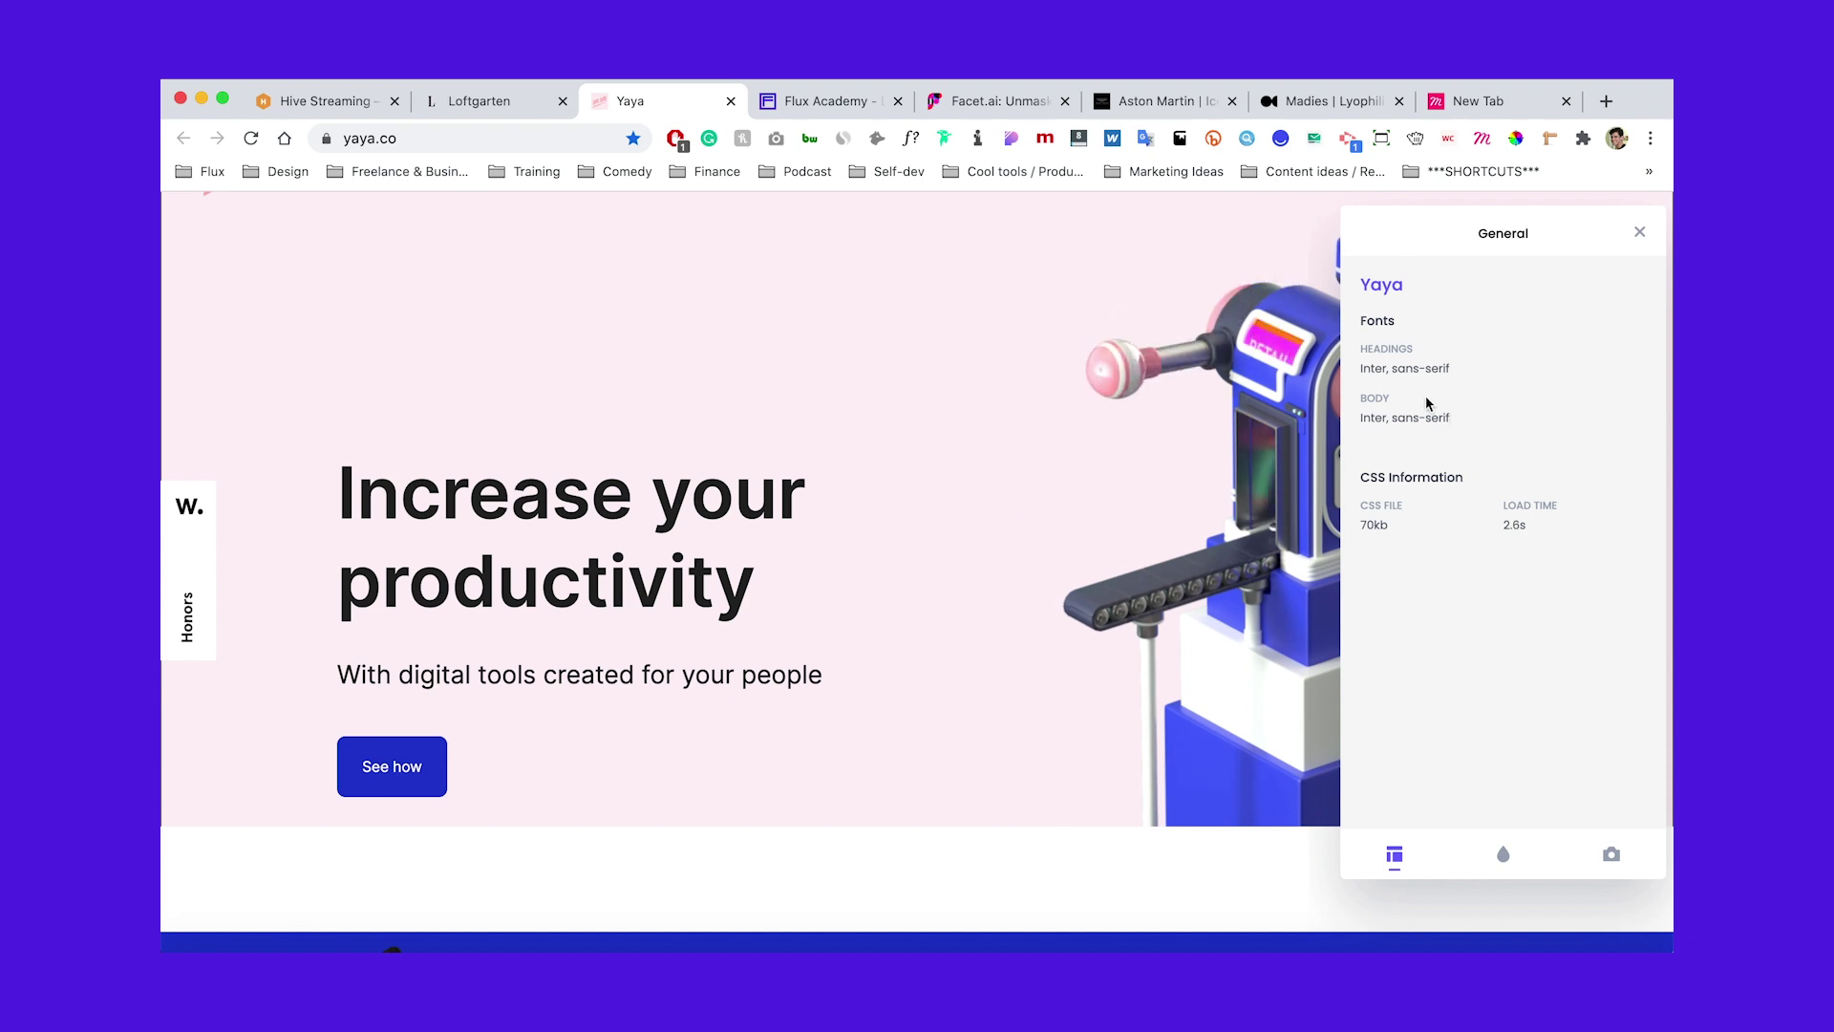
{"action": "left_click", "coordinate": [1504, 863]}
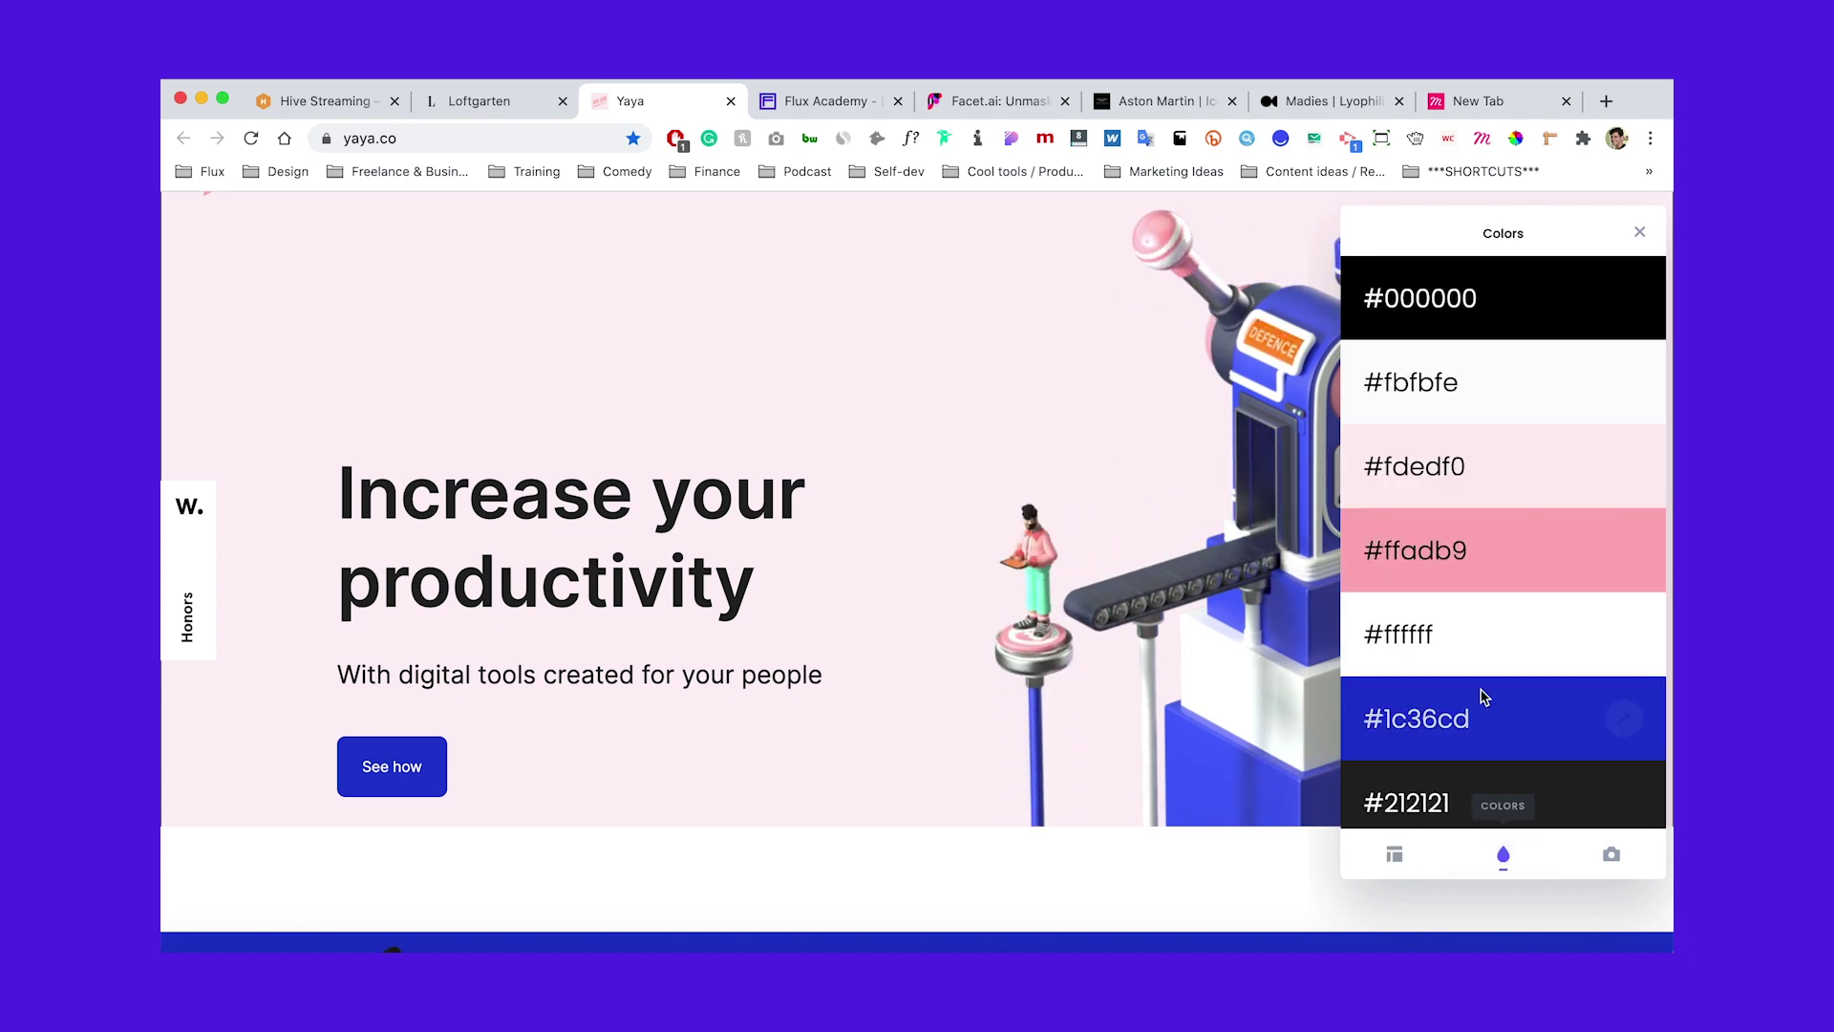
{"action": "scroll", "coordinate": [1482, 695], "scroll_direction": "down", "scroll_amount": 5}
{"action": "scroll", "coordinate": [1482, 697], "scroll_direction": "up", "scroll_amount": 4}
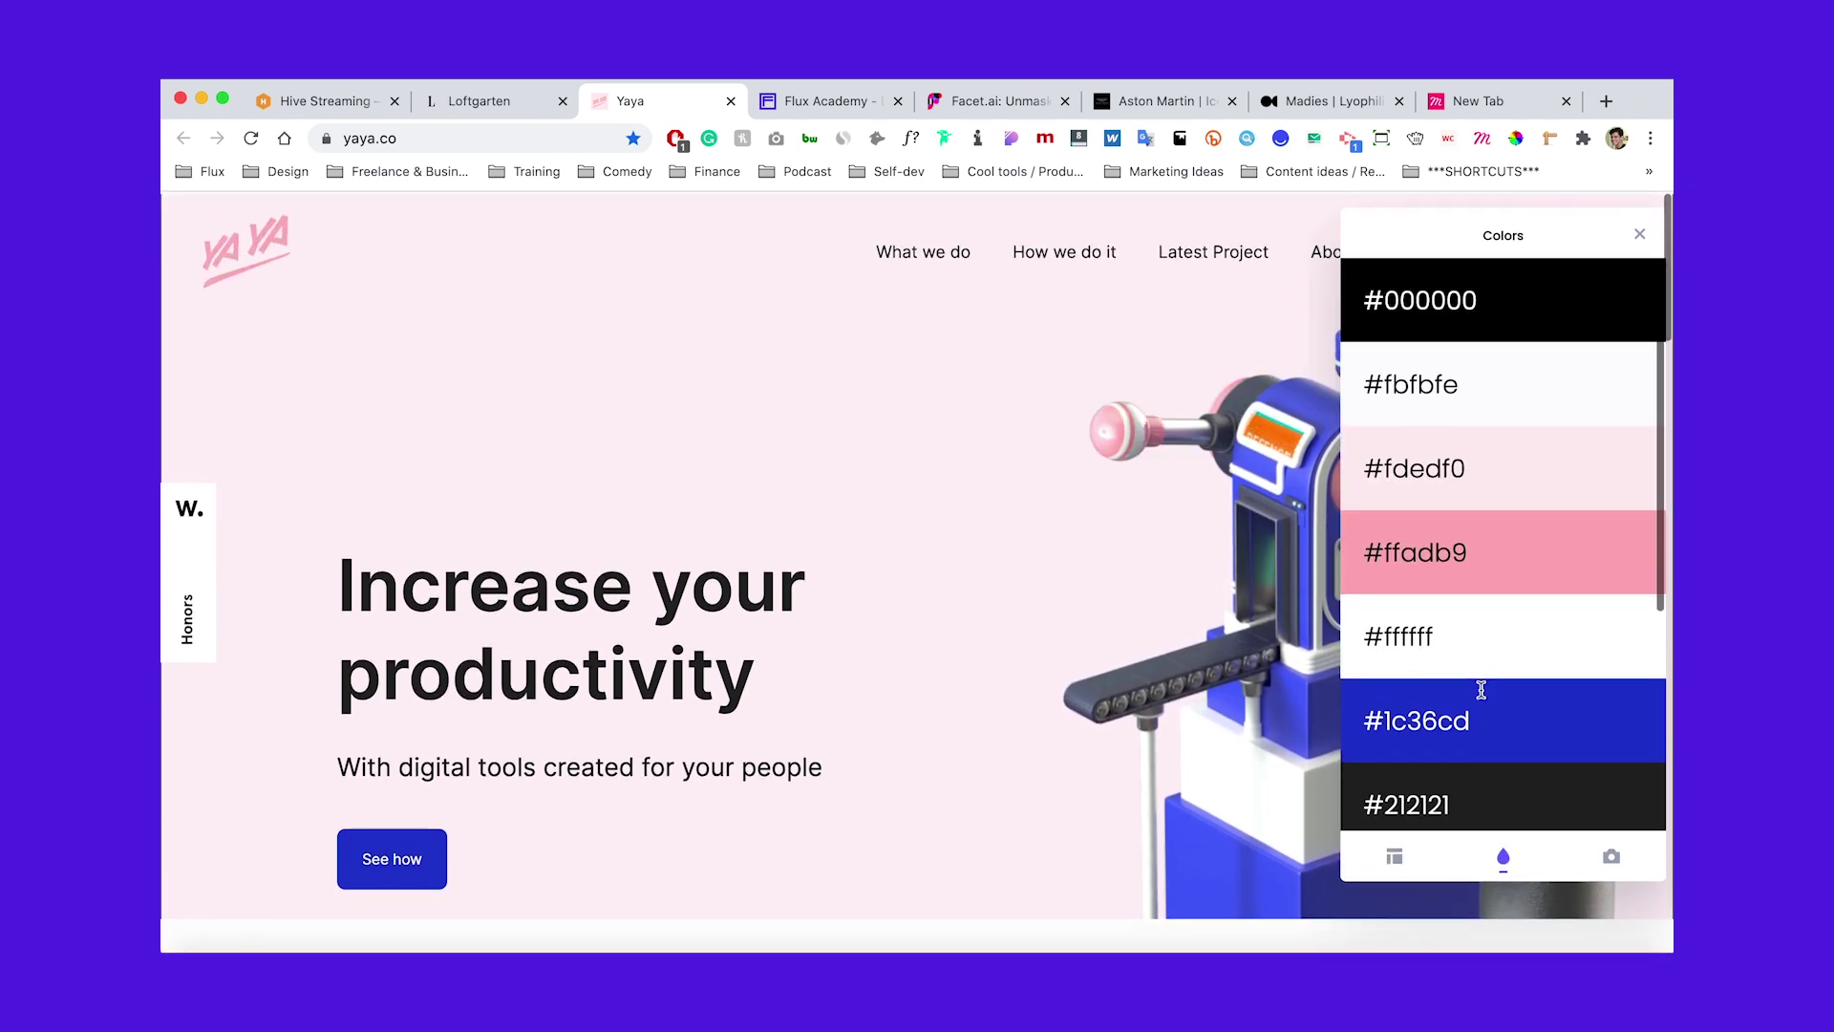
Browse Yaya's image assets in the CSS inspector's Assets tab
{"action": "left_click", "coordinate": [1609, 859]}
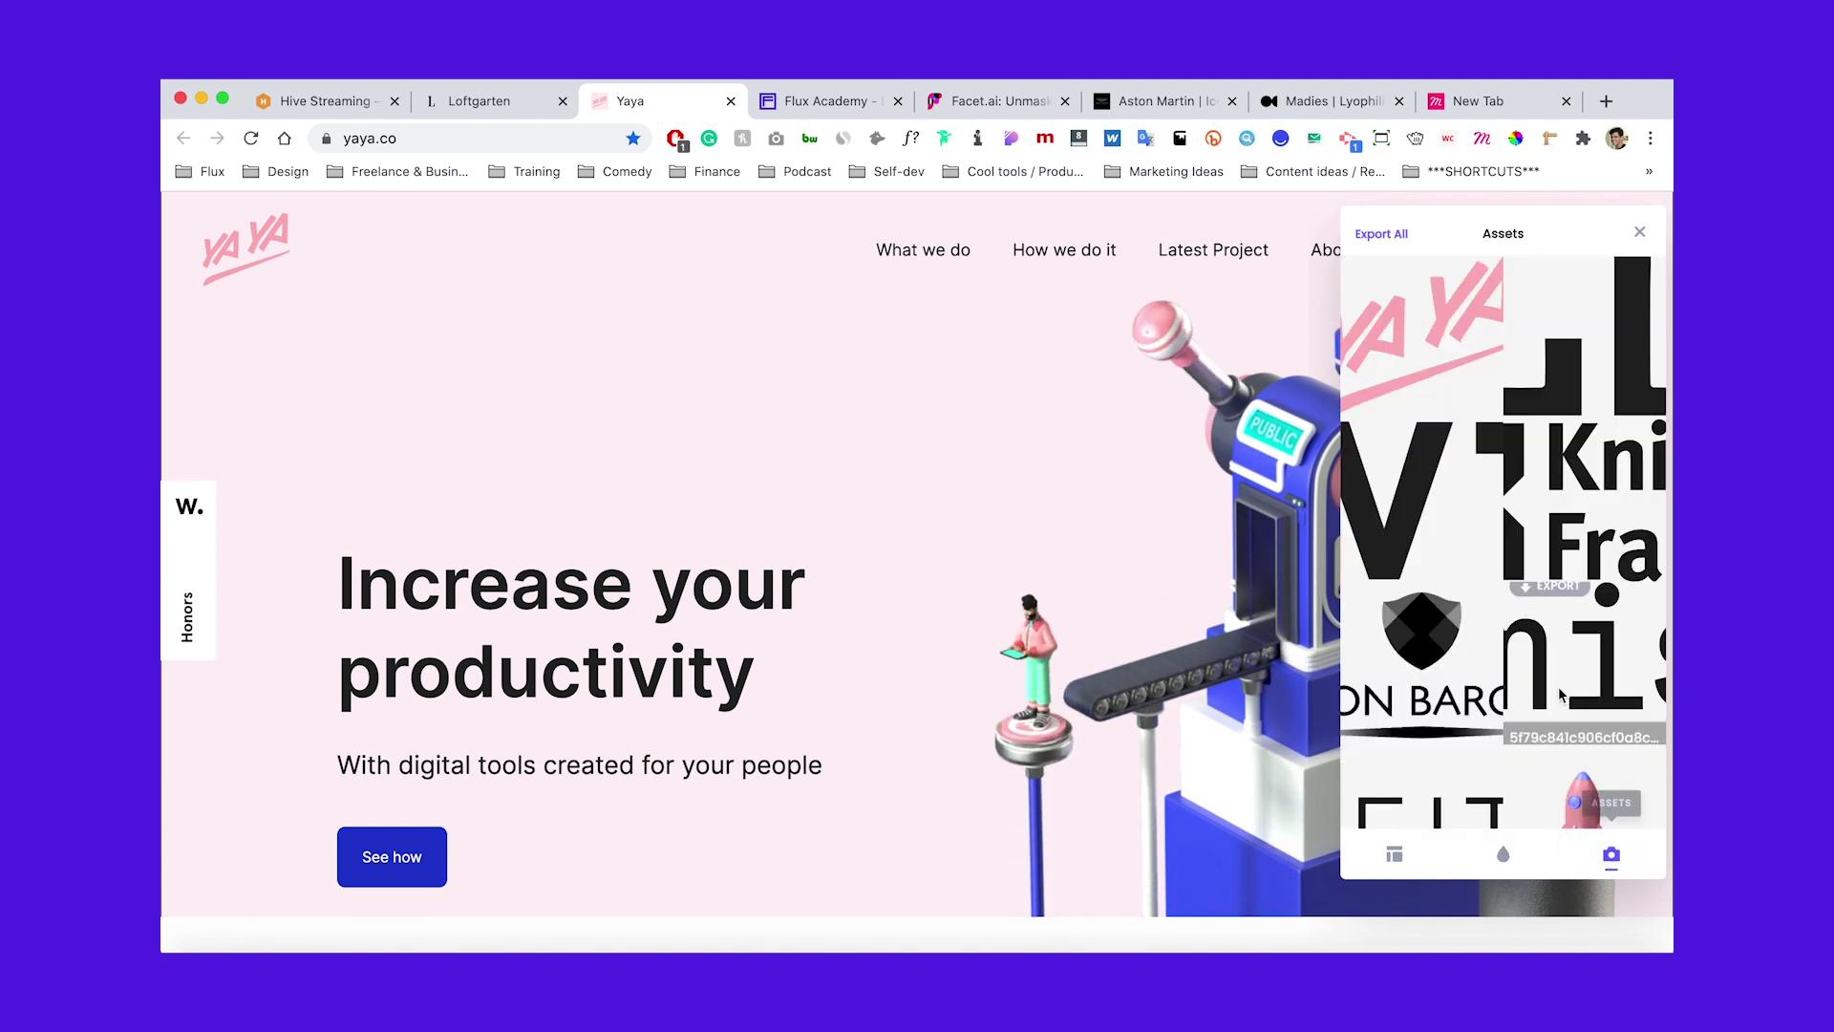
{"action": "scroll", "coordinate": [1559, 692], "scroll_direction": "down", "scroll_amount": 8}
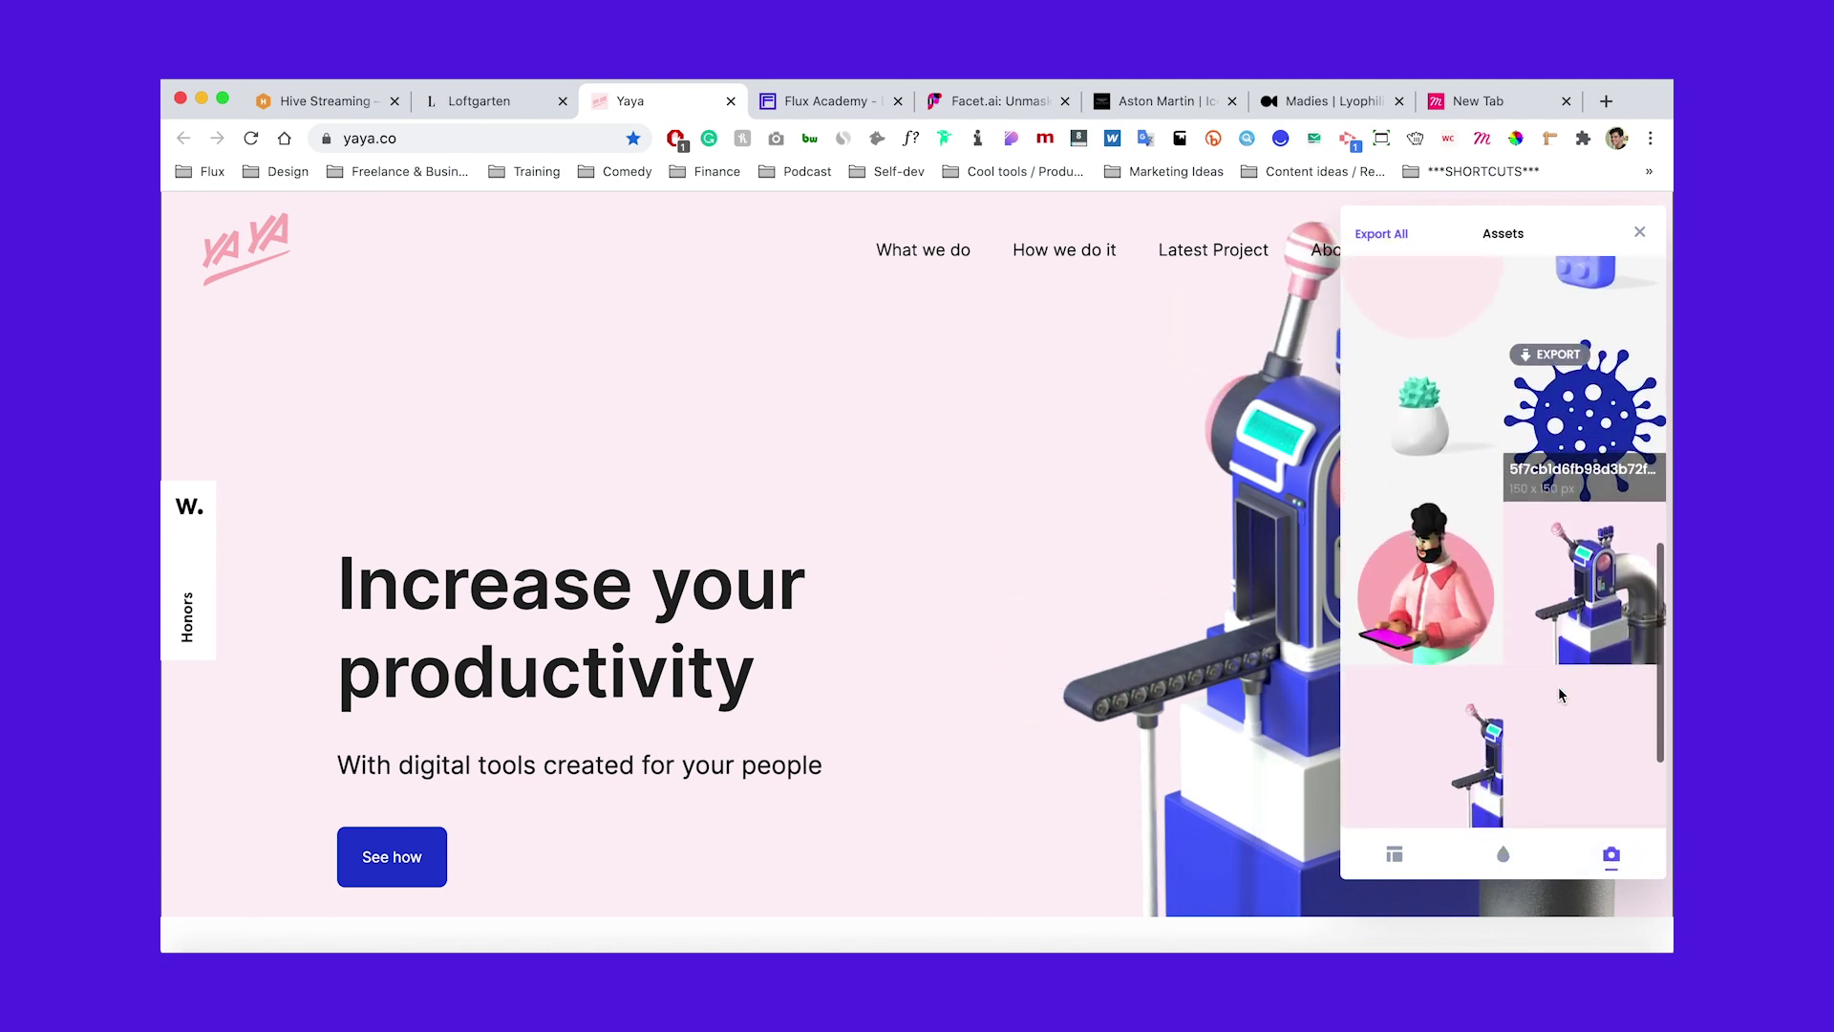
{"action": "scroll", "coordinate": [1557, 686], "scroll_direction": "down", "scroll_amount": 3}
{"action": "scroll", "coordinate": [1557, 686], "scroll_direction": "up", "scroll_amount": 5}
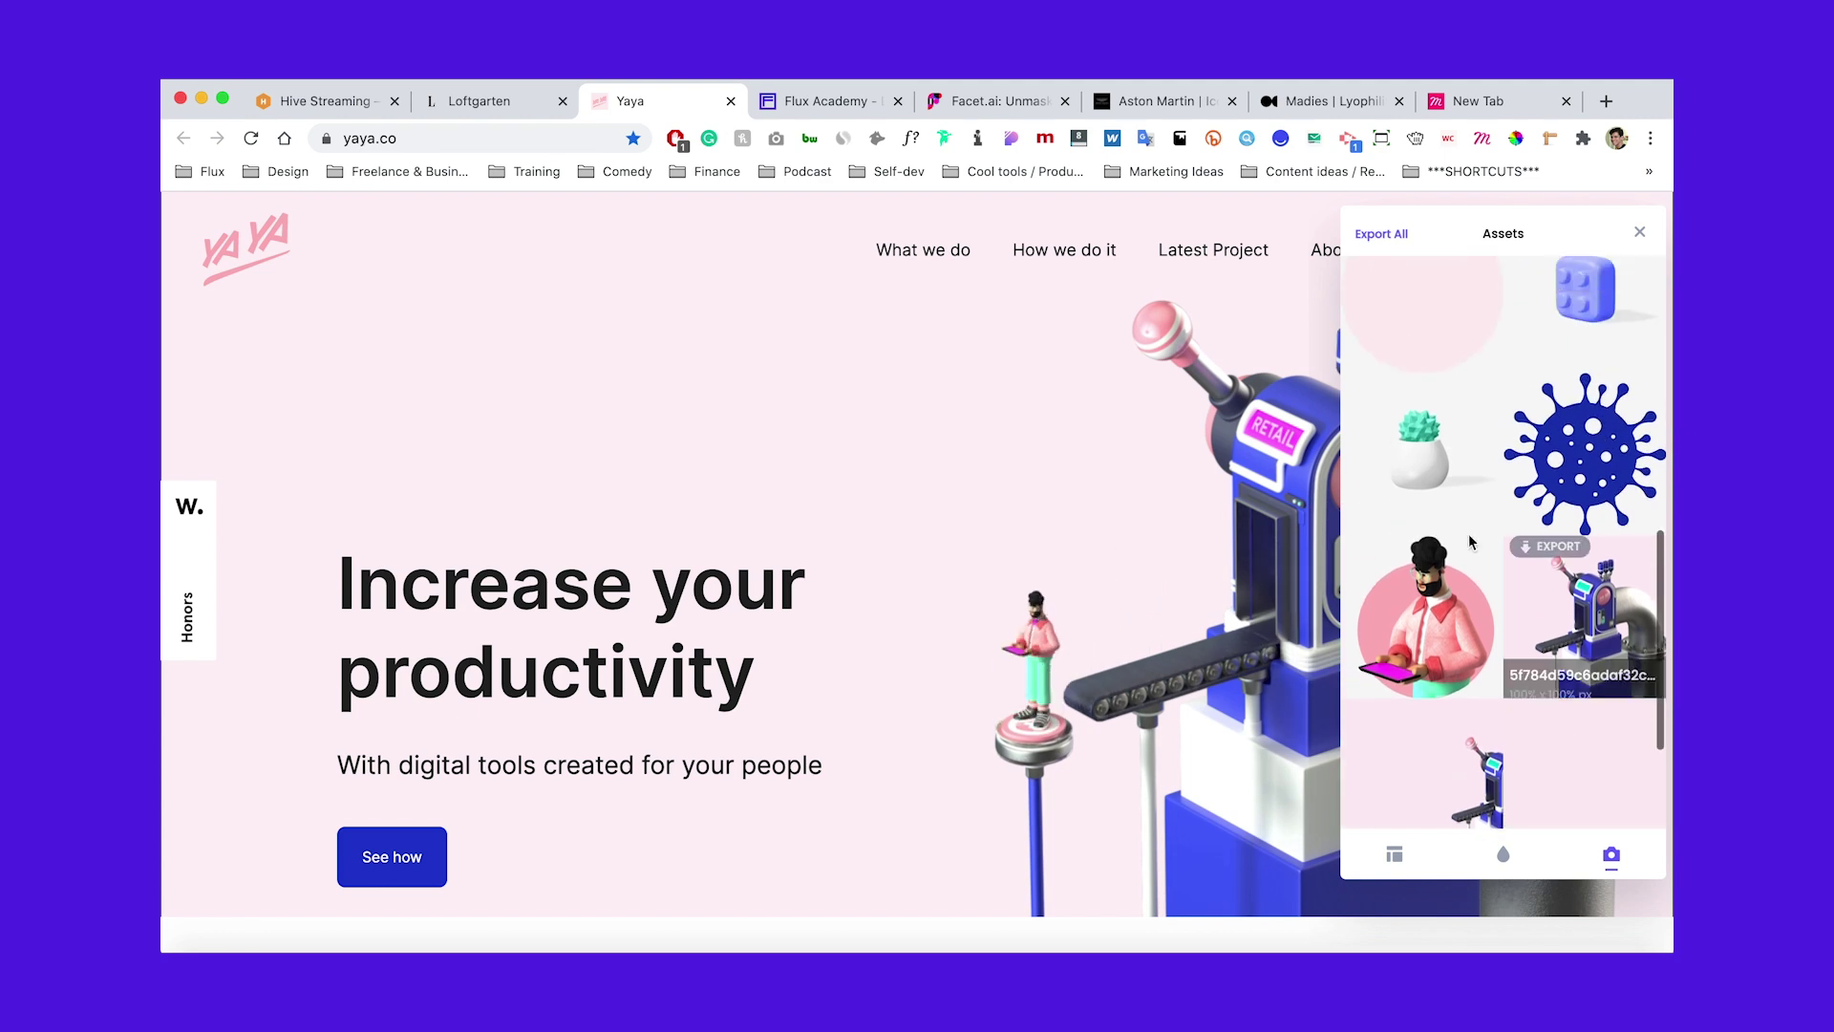
{"action": "mouse_move", "coordinate": [1449, 437]}
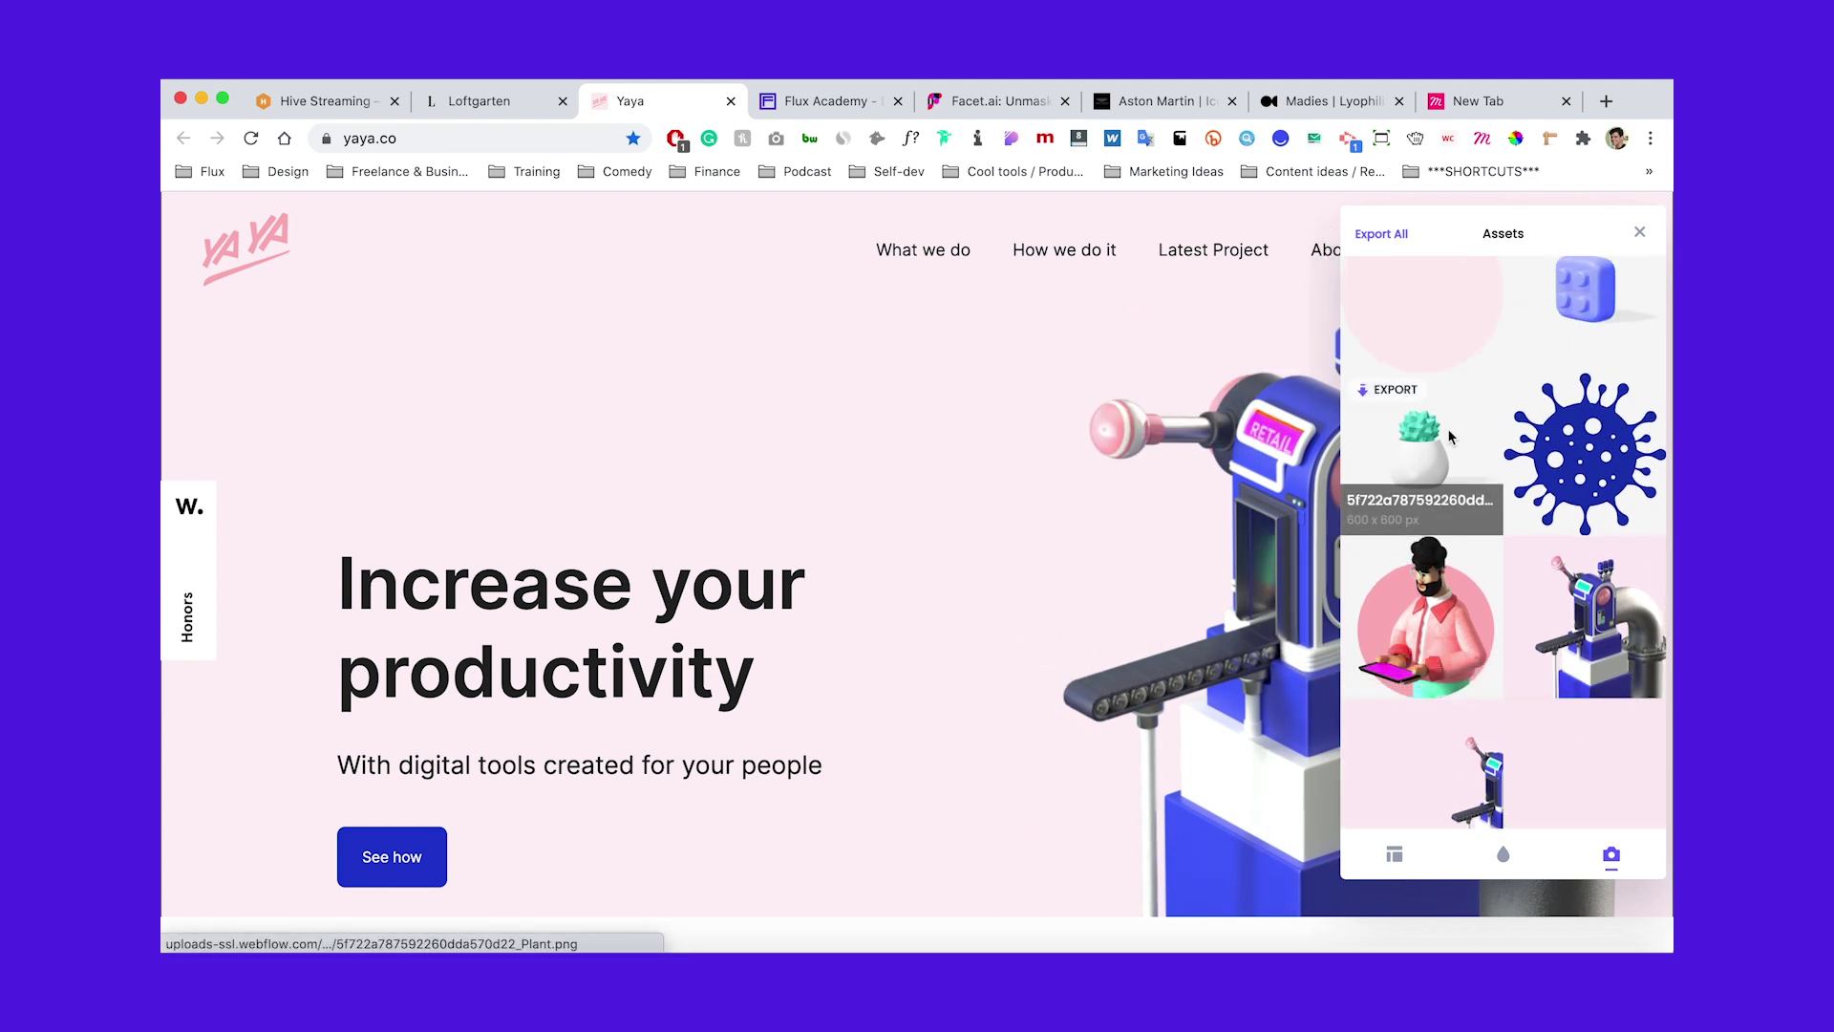
{"action": "scroll", "coordinate": [1490, 516], "scroll_direction": "up", "scroll_amount": 8}
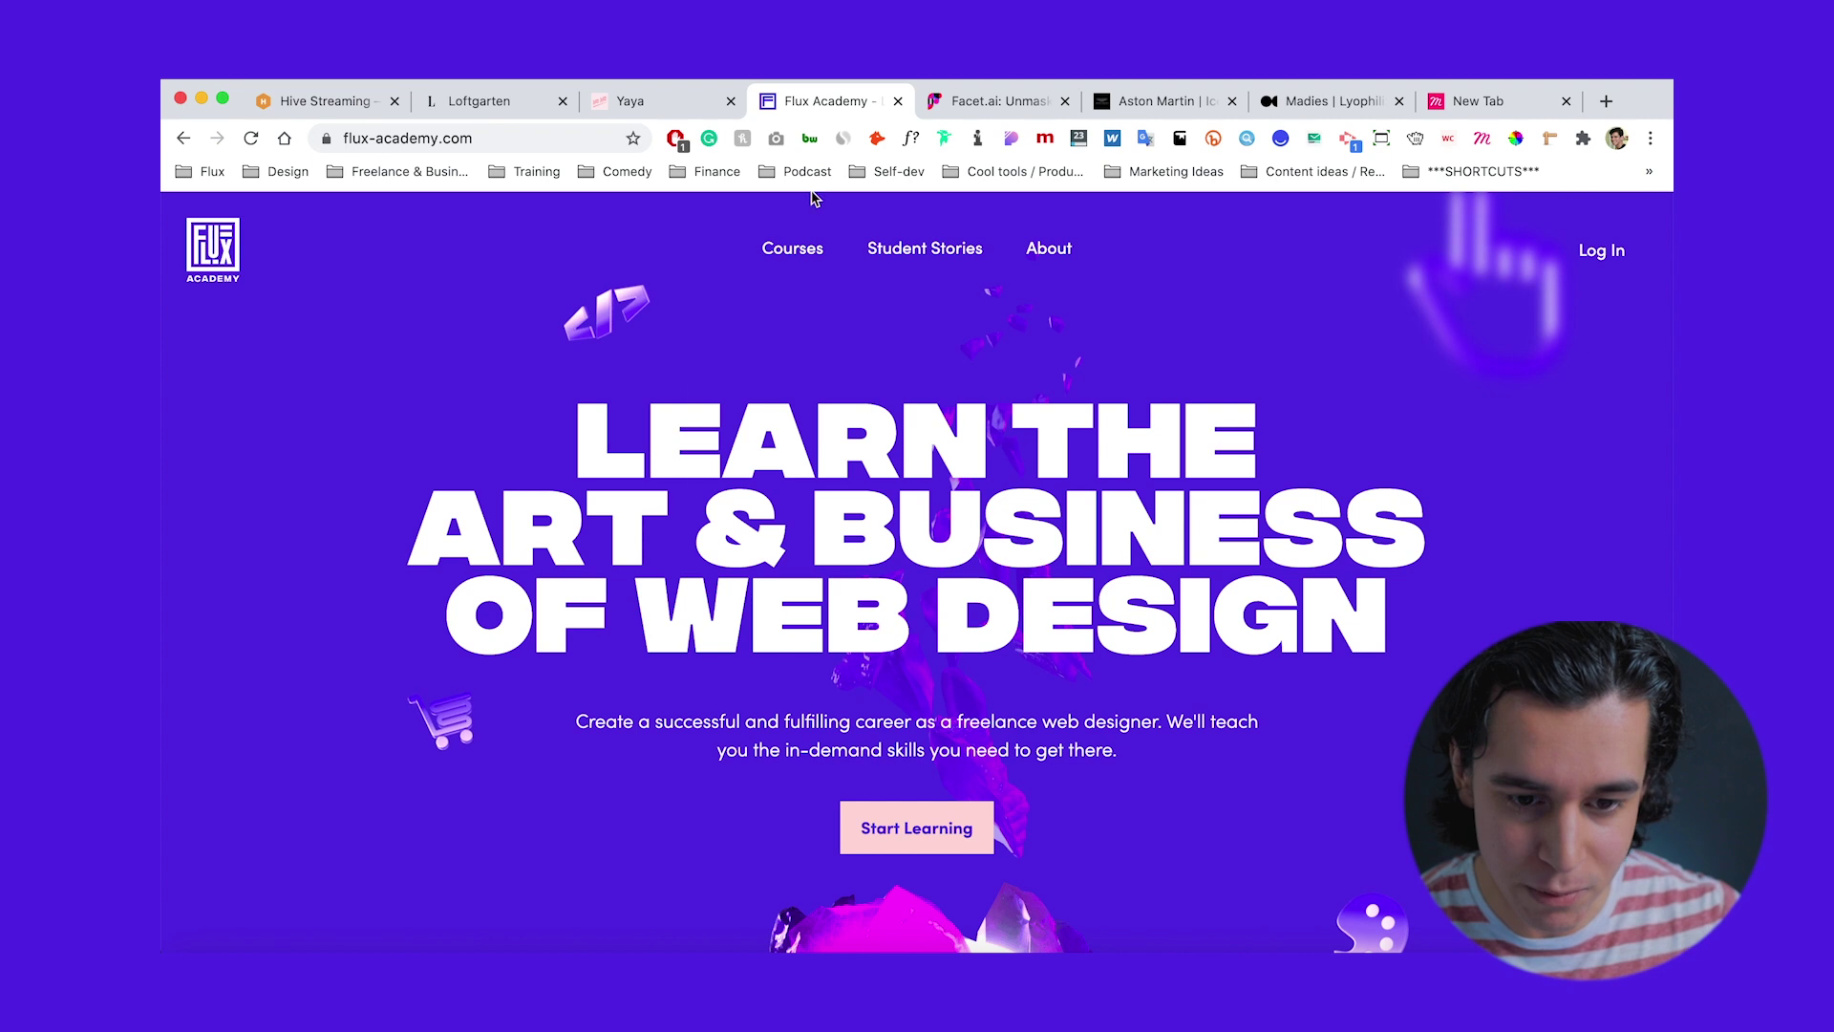
Look up Flux Academy's technologies with BuiltWith, scrolling to the CMS and JavaScript sections
{"action": "scroll", "coordinate": [813, 447], "scroll_direction": "down", "scroll_amount": 2}
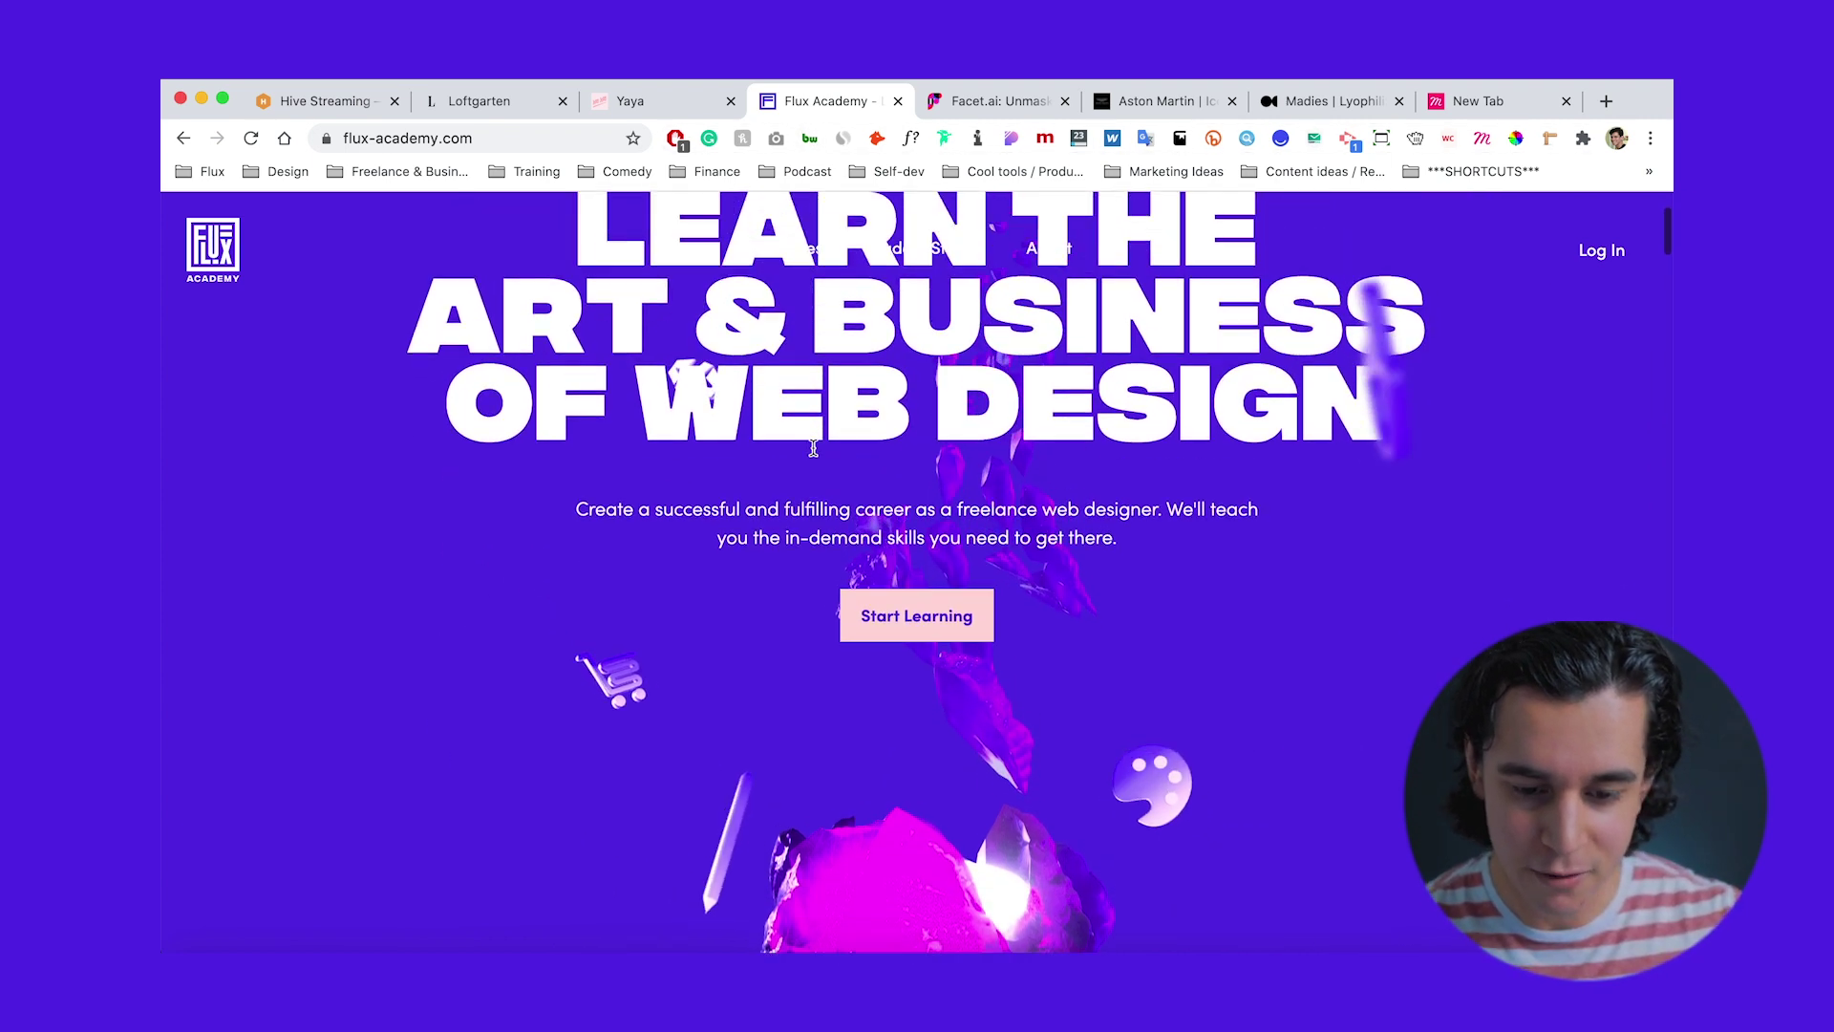
{"action": "scroll", "coordinate": [813, 447], "scroll_direction": "up", "scroll_amount": 4}
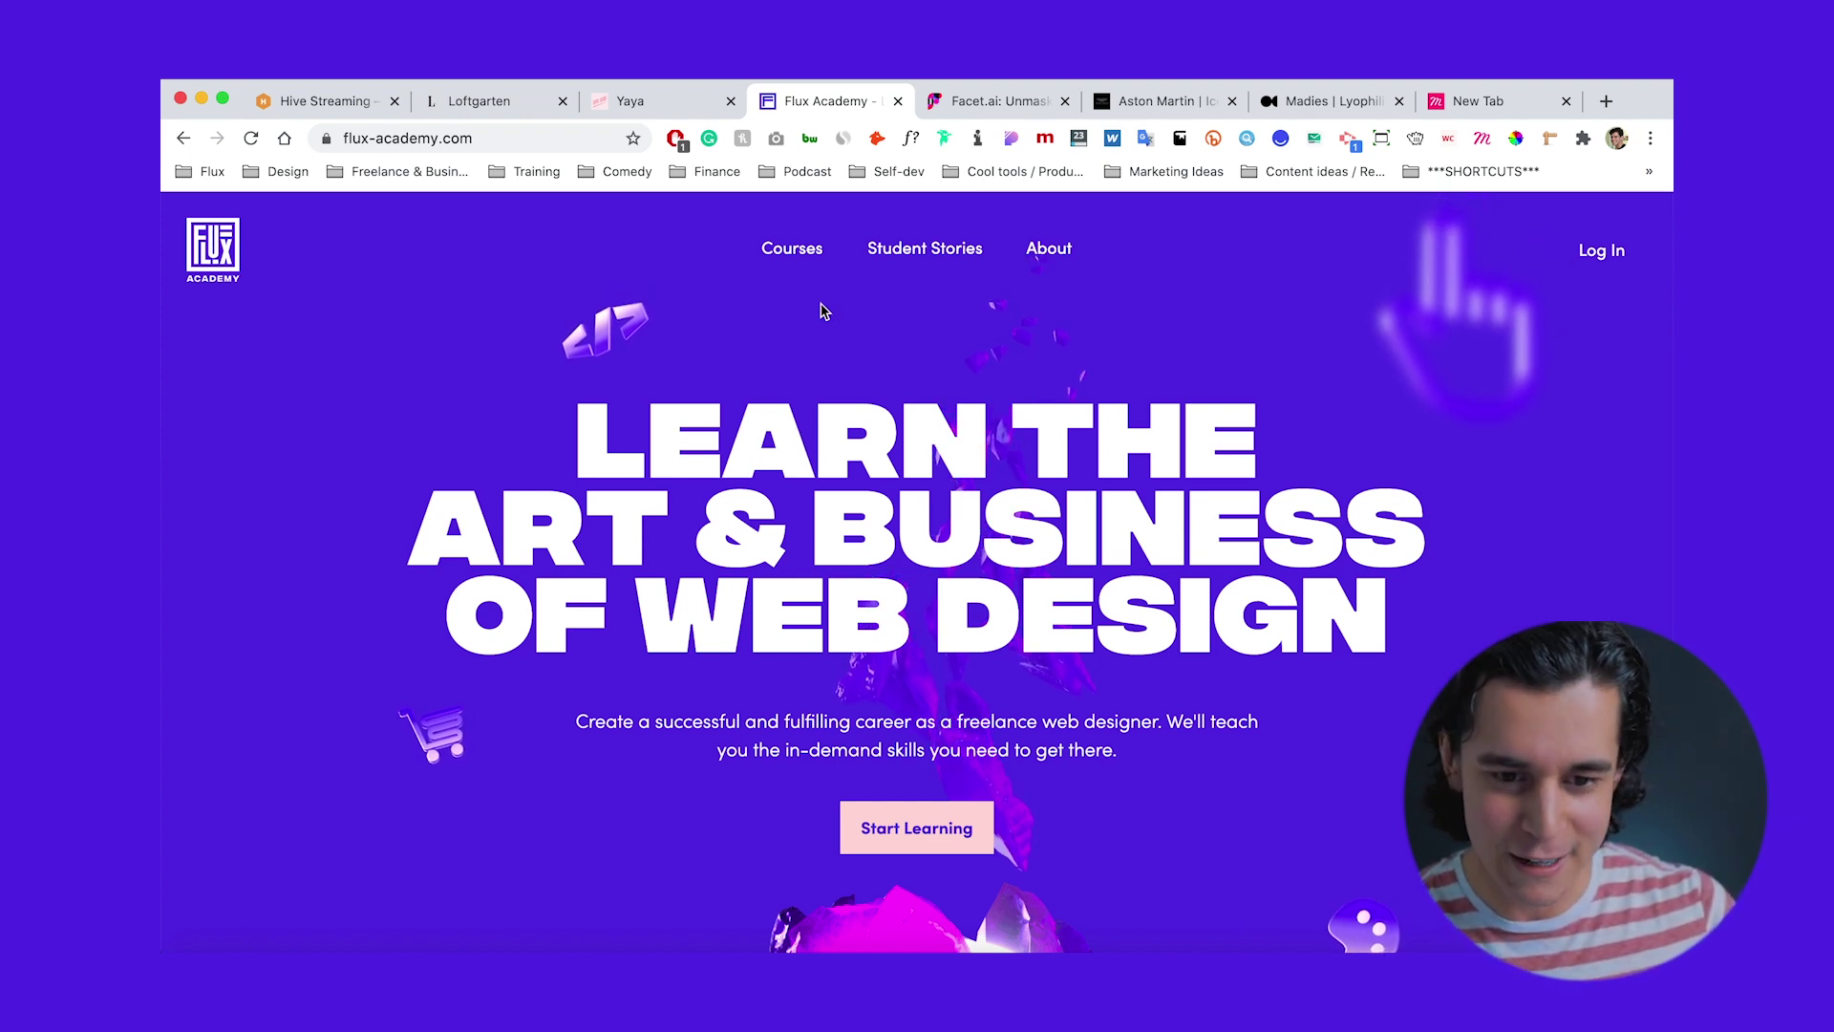
{"action": "left_click", "coordinate": [810, 140]}
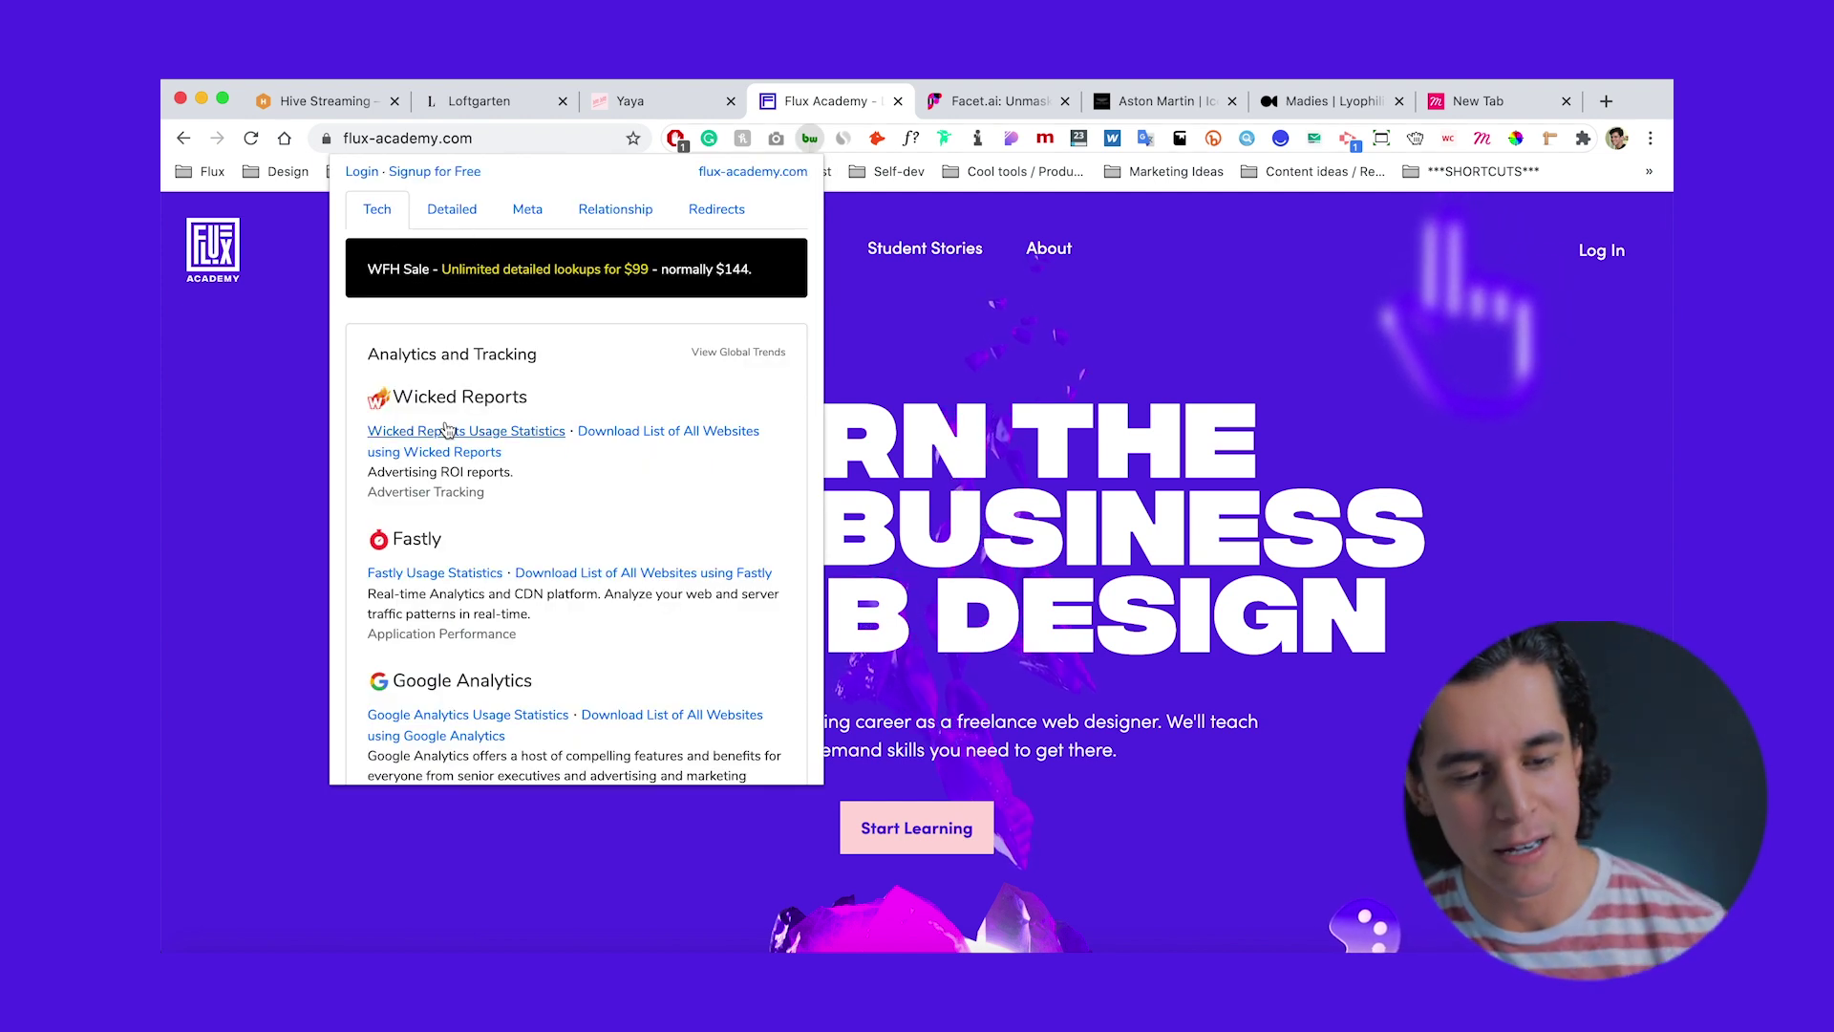
{"action": "scroll", "coordinate": [453, 462], "scroll_direction": "down", "scroll_amount": 10}
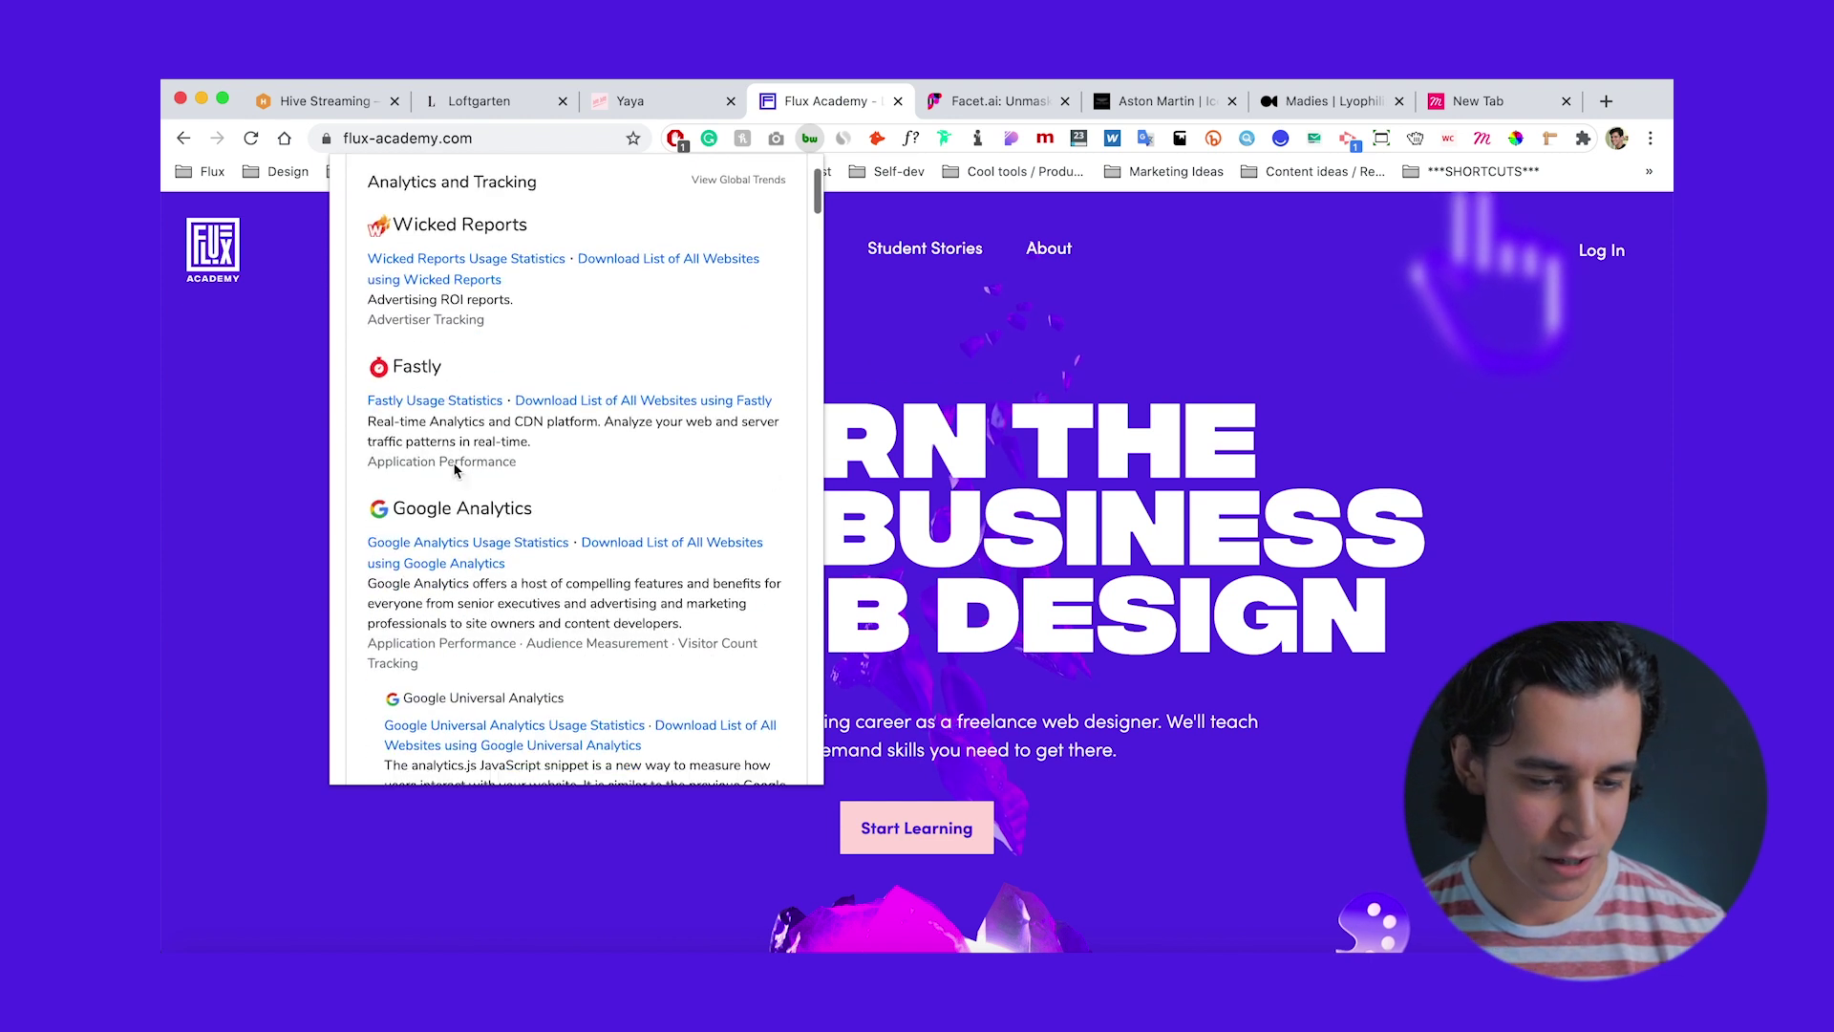
{"action": "scroll", "coordinate": [454, 462], "scroll_direction": "down", "scroll_amount": 10}
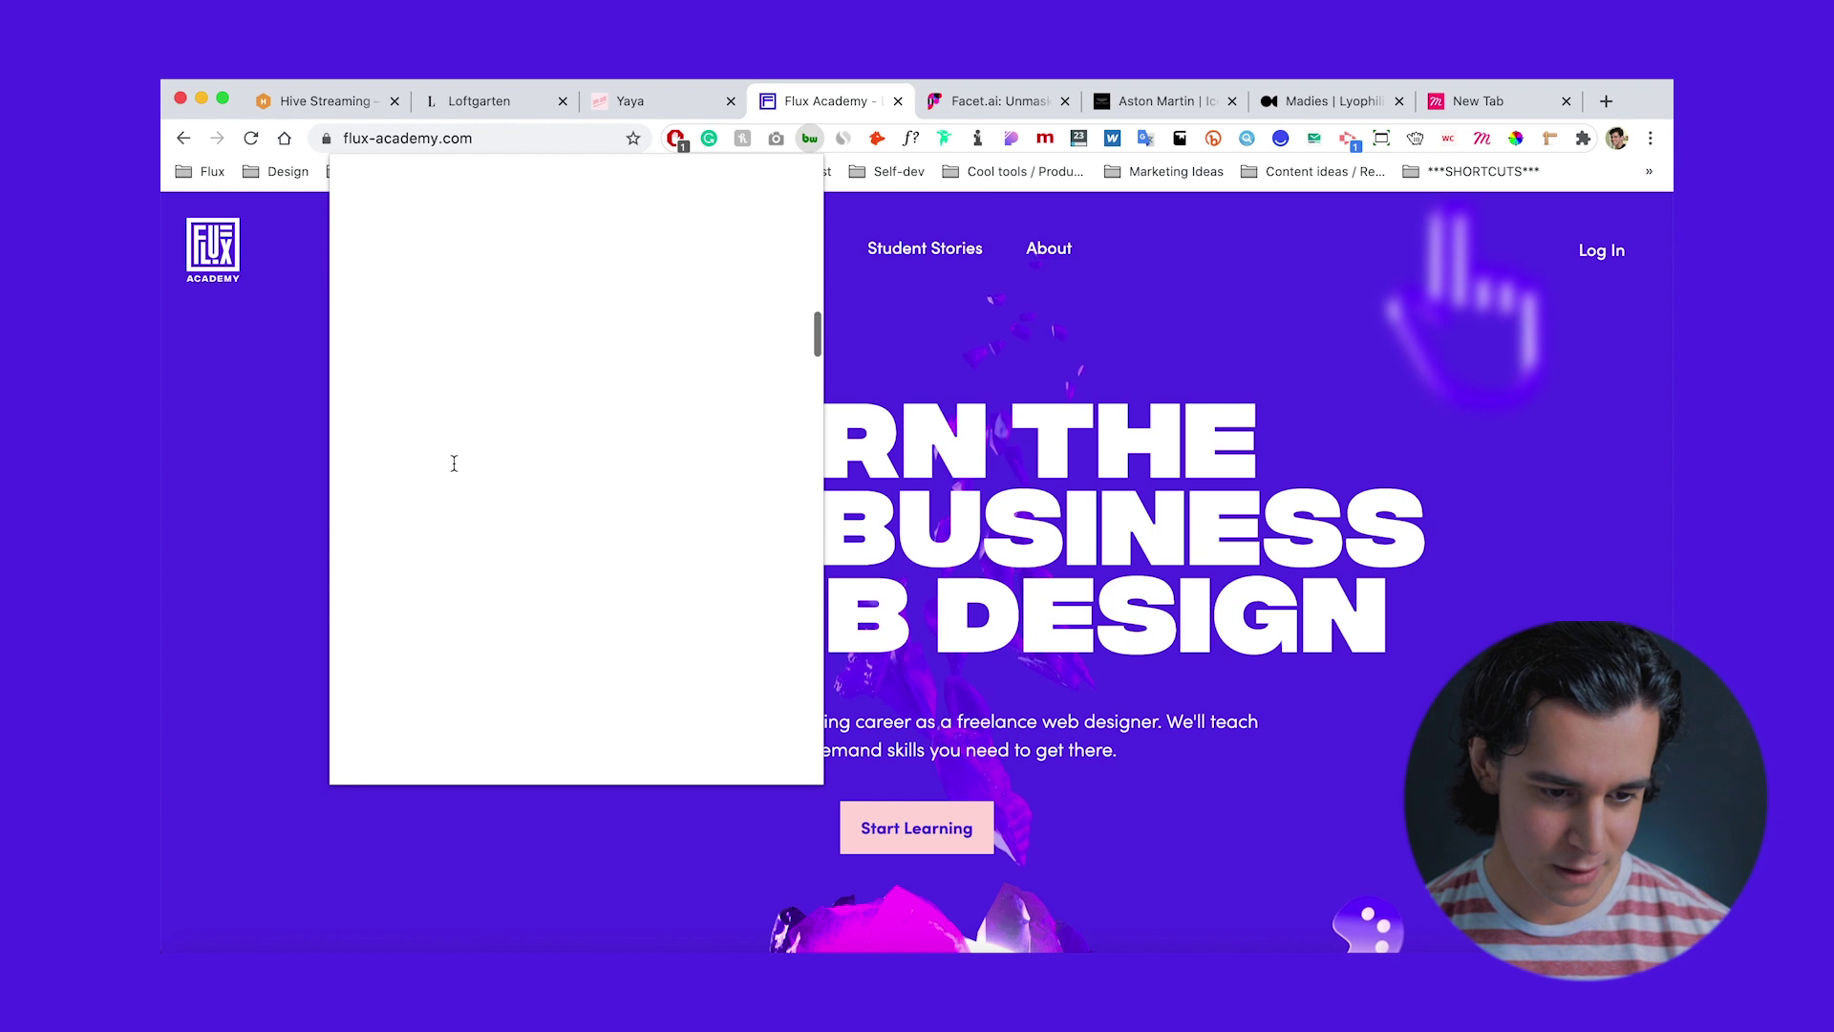
{"action": "scroll", "coordinate": [454, 462], "scroll_direction": "down", "scroll_amount": 10}
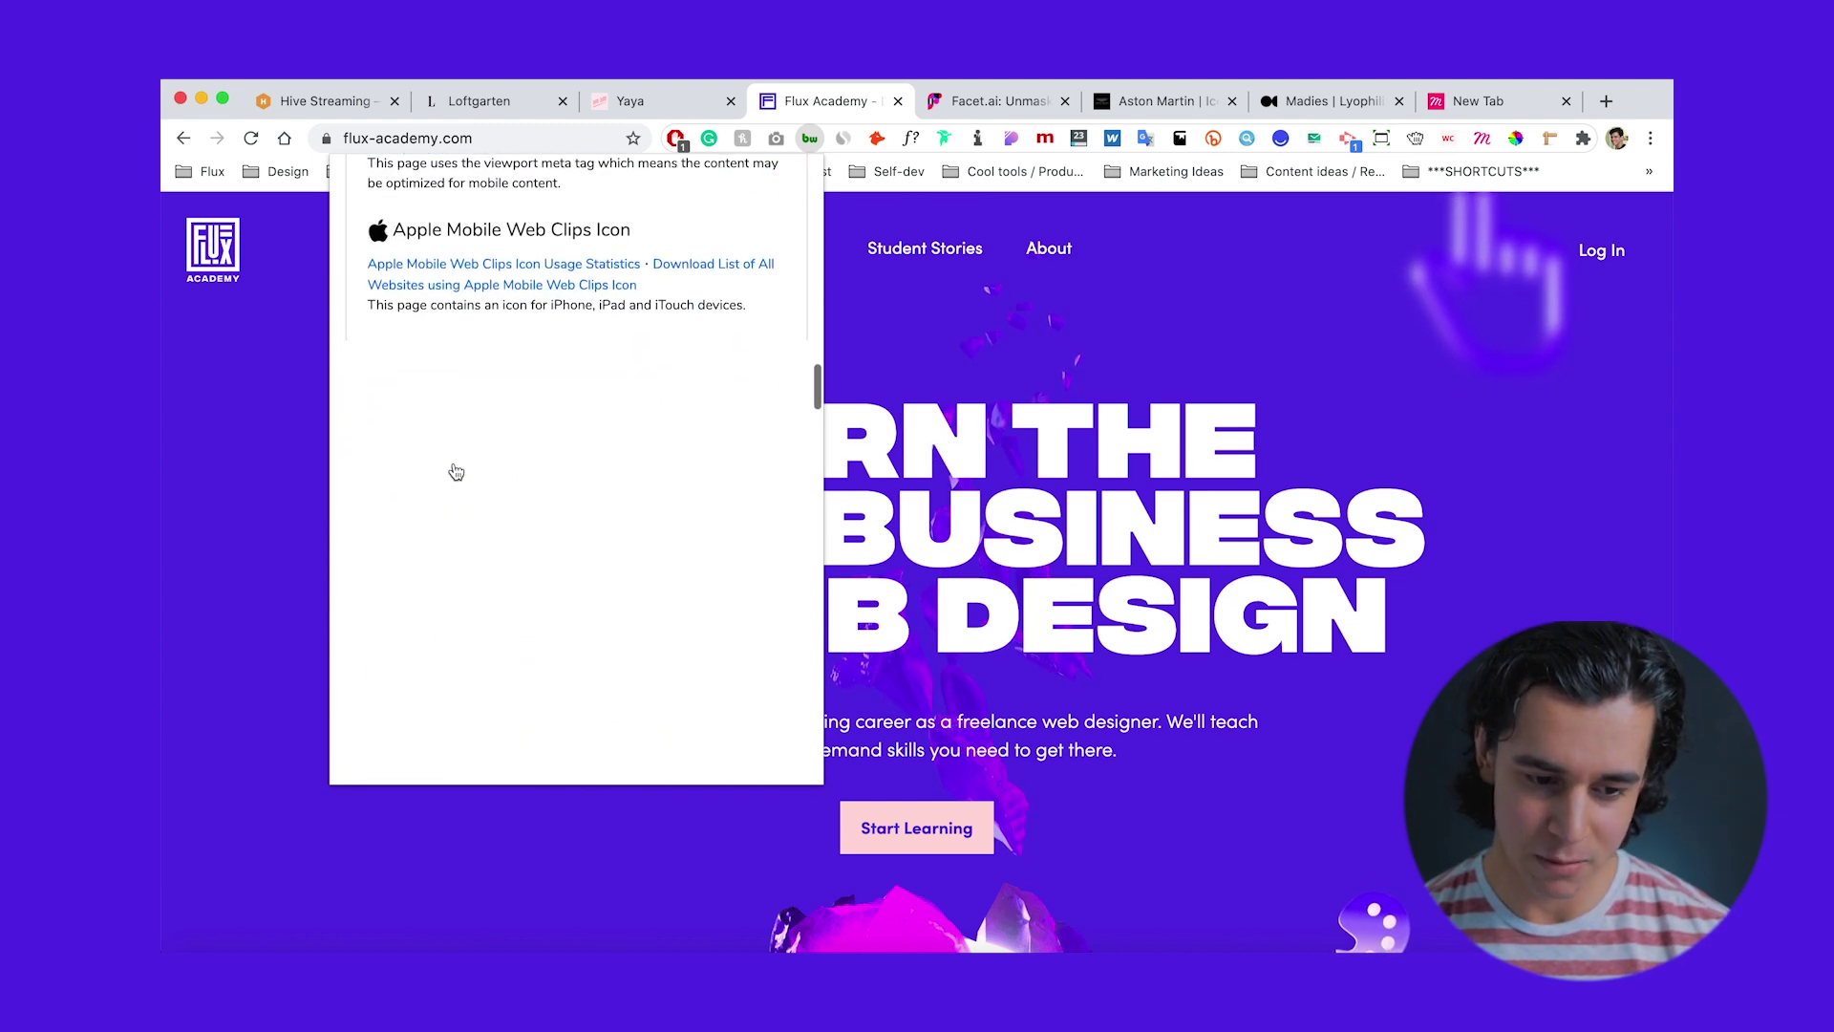
{"action": "scroll", "coordinate": [455, 472], "scroll_direction": "down", "scroll_amount": 5}
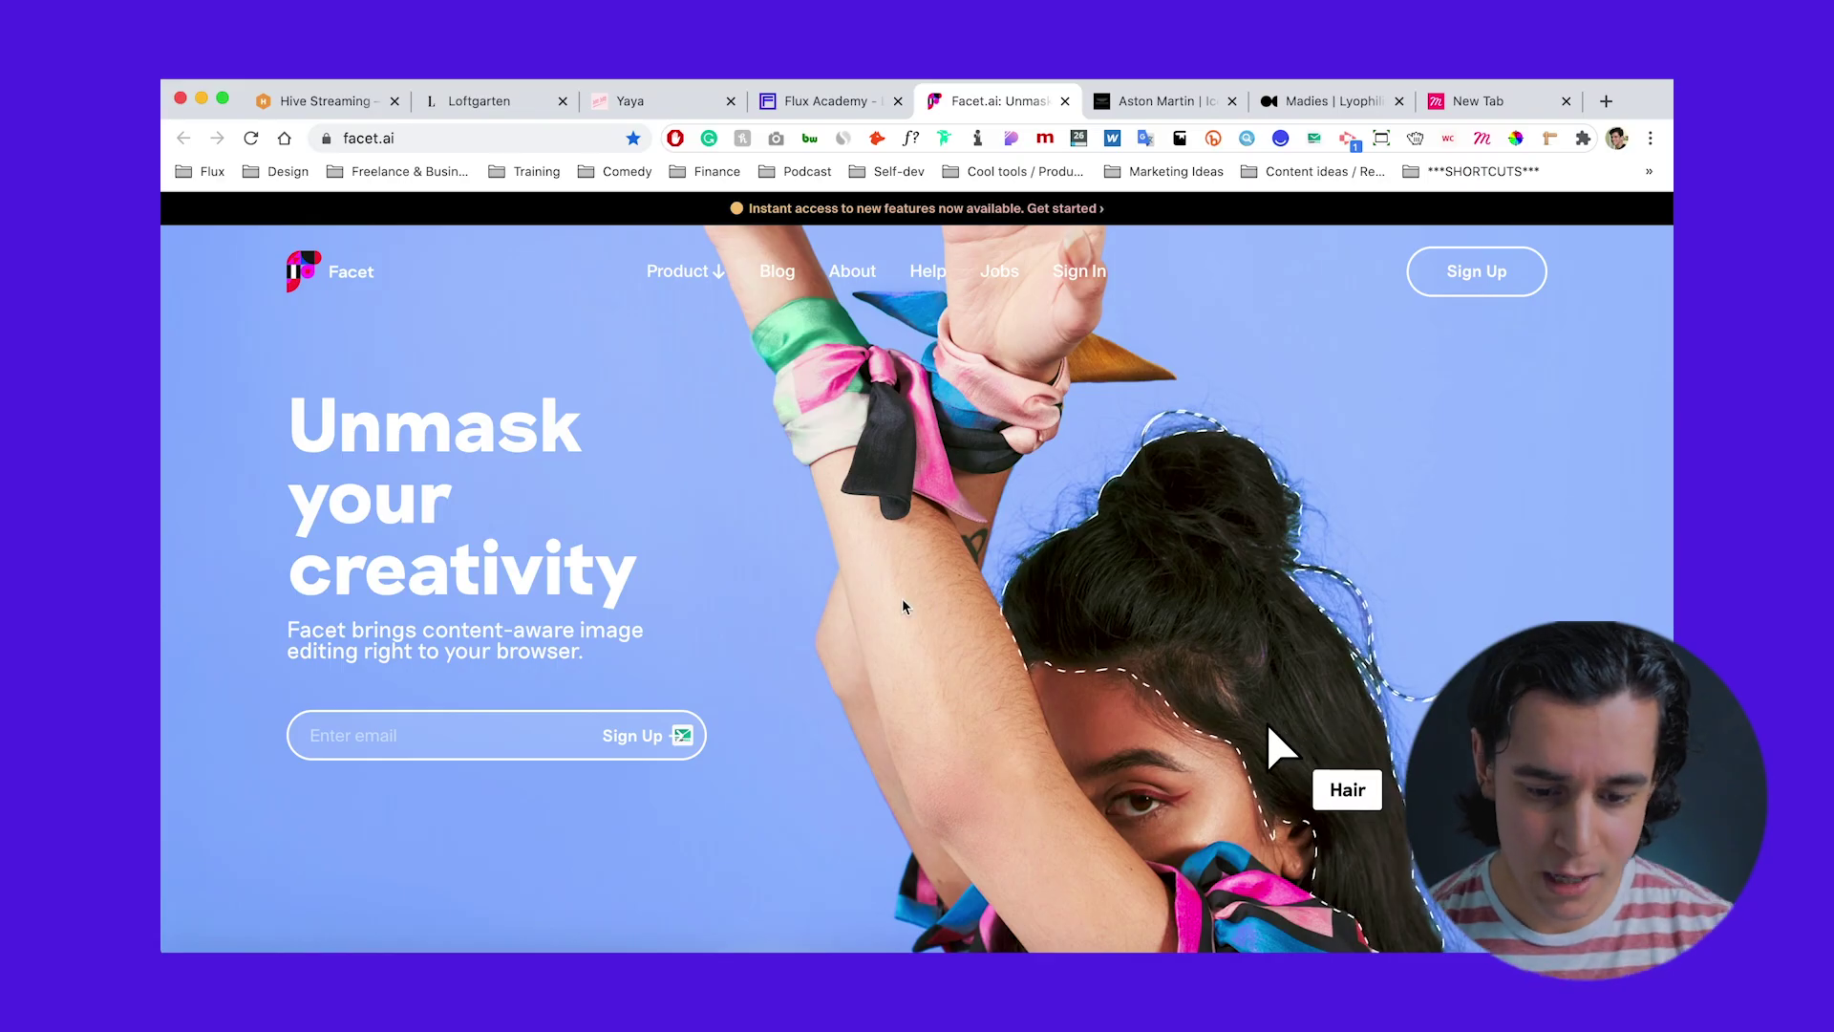
{"action": "right_click", "coordinate": [930, 750]}
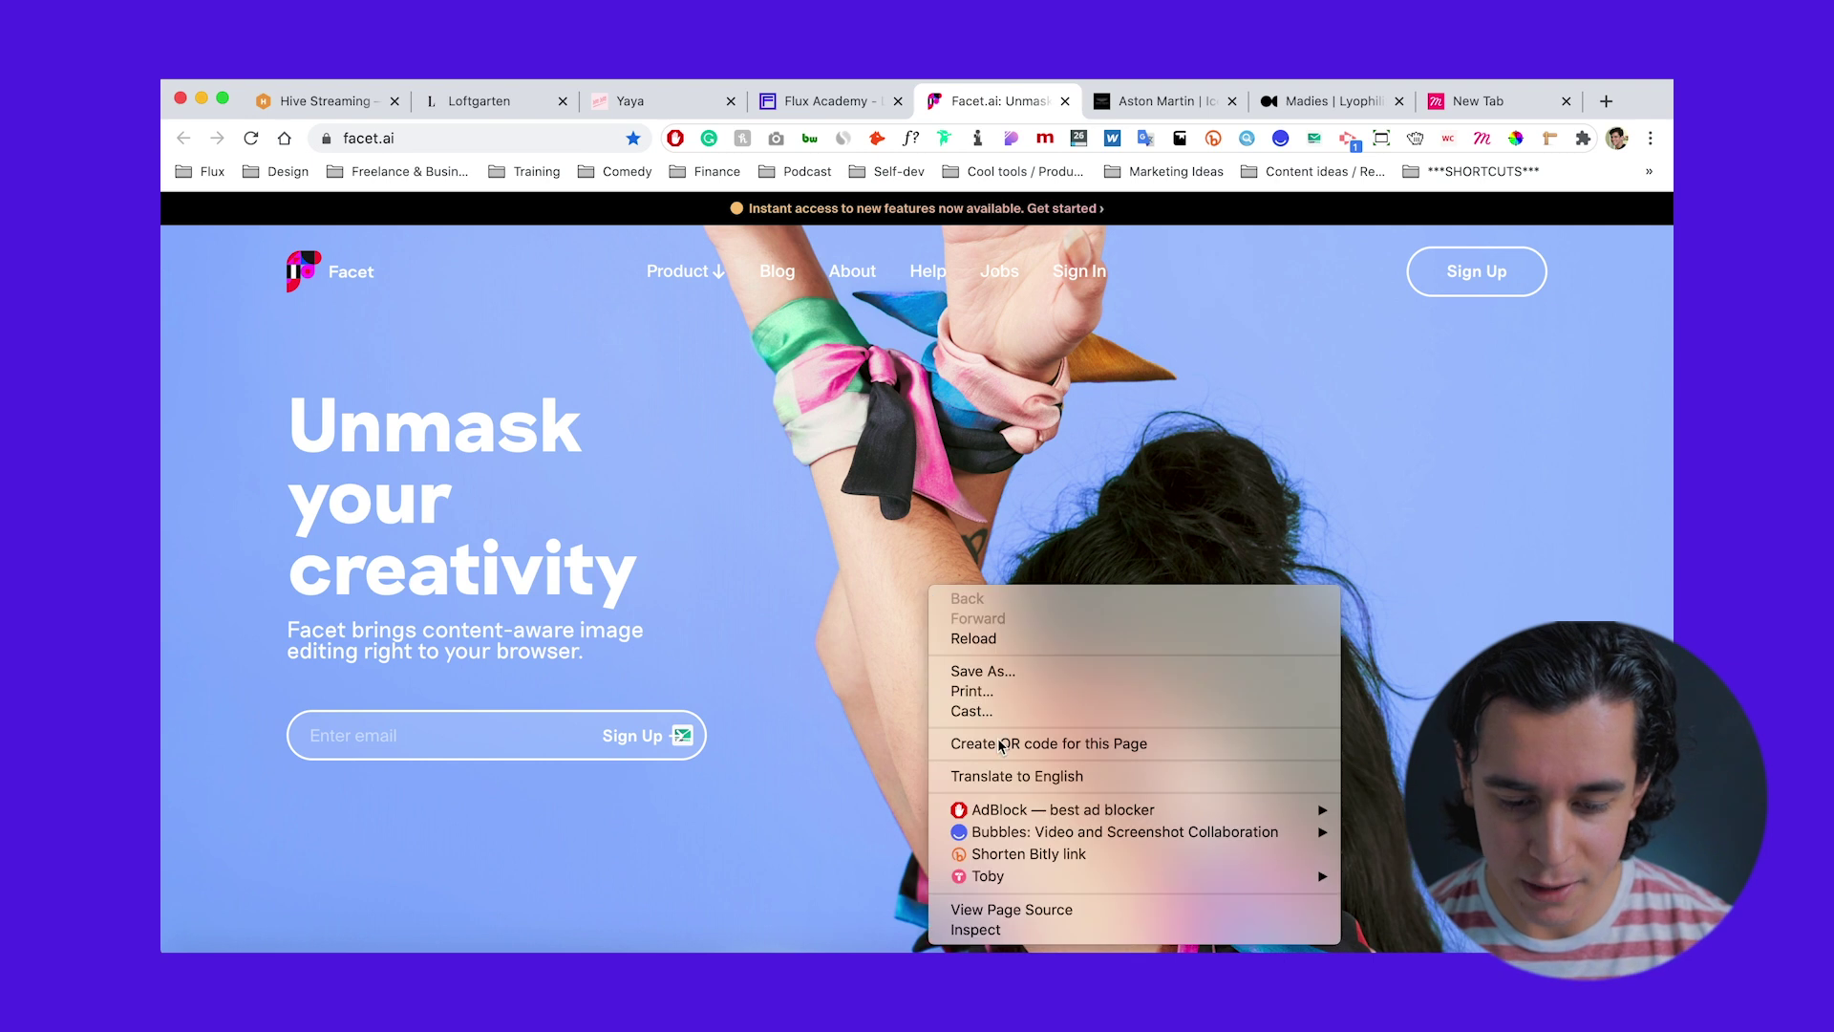
{"action": "left_click", "coordinate": [975, 930]}
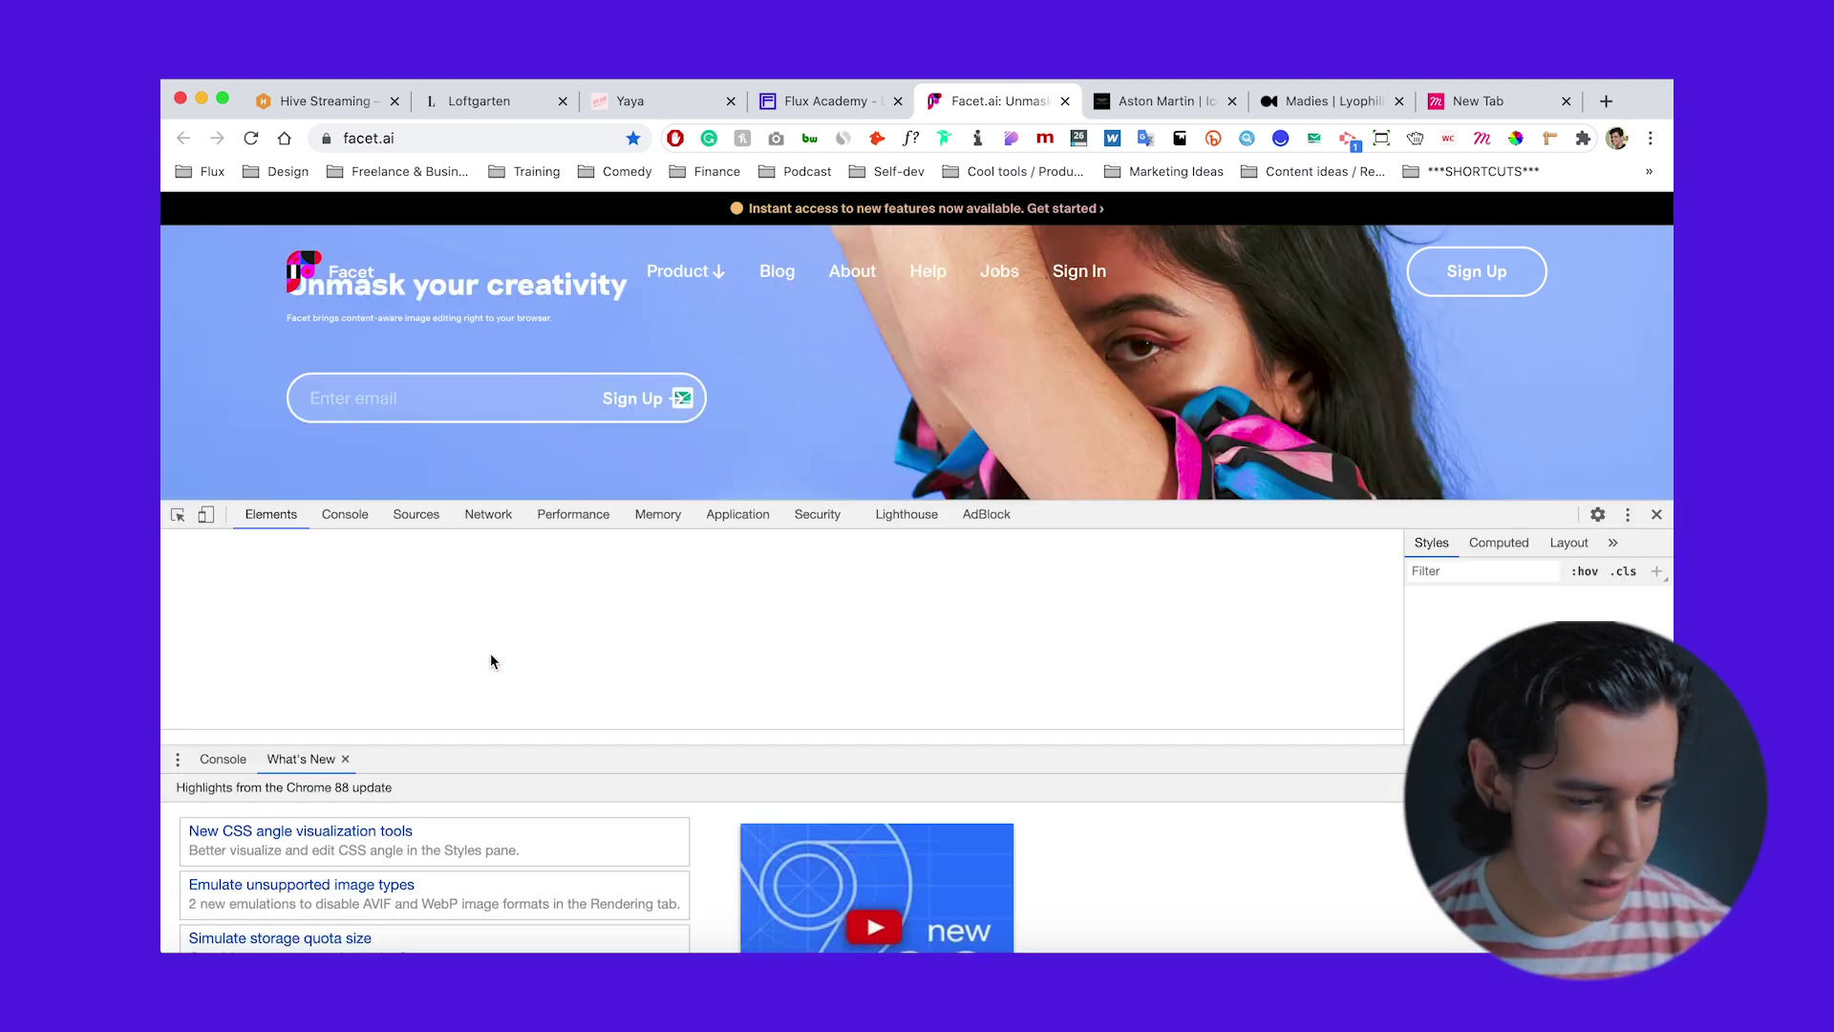
{"action": "left_click", "coordinate": [205, 515]}
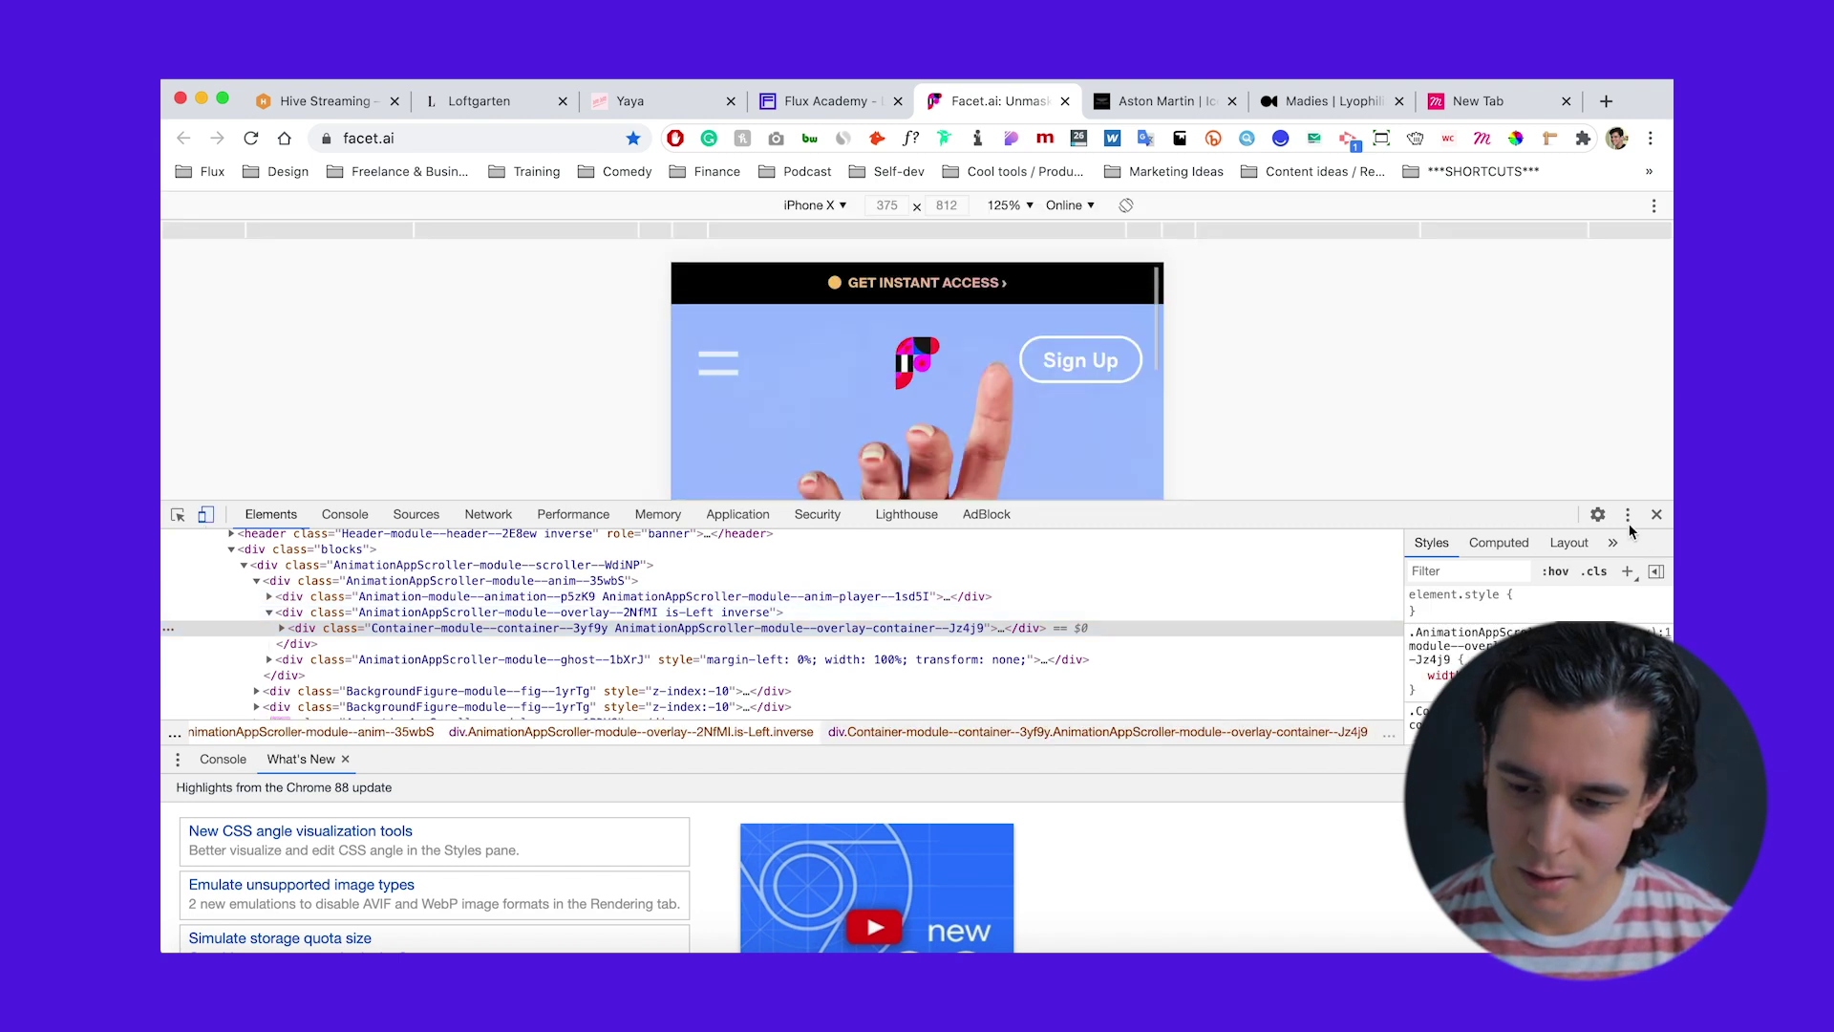
{"action": "left_click", "coordinate": [1649, 552]}
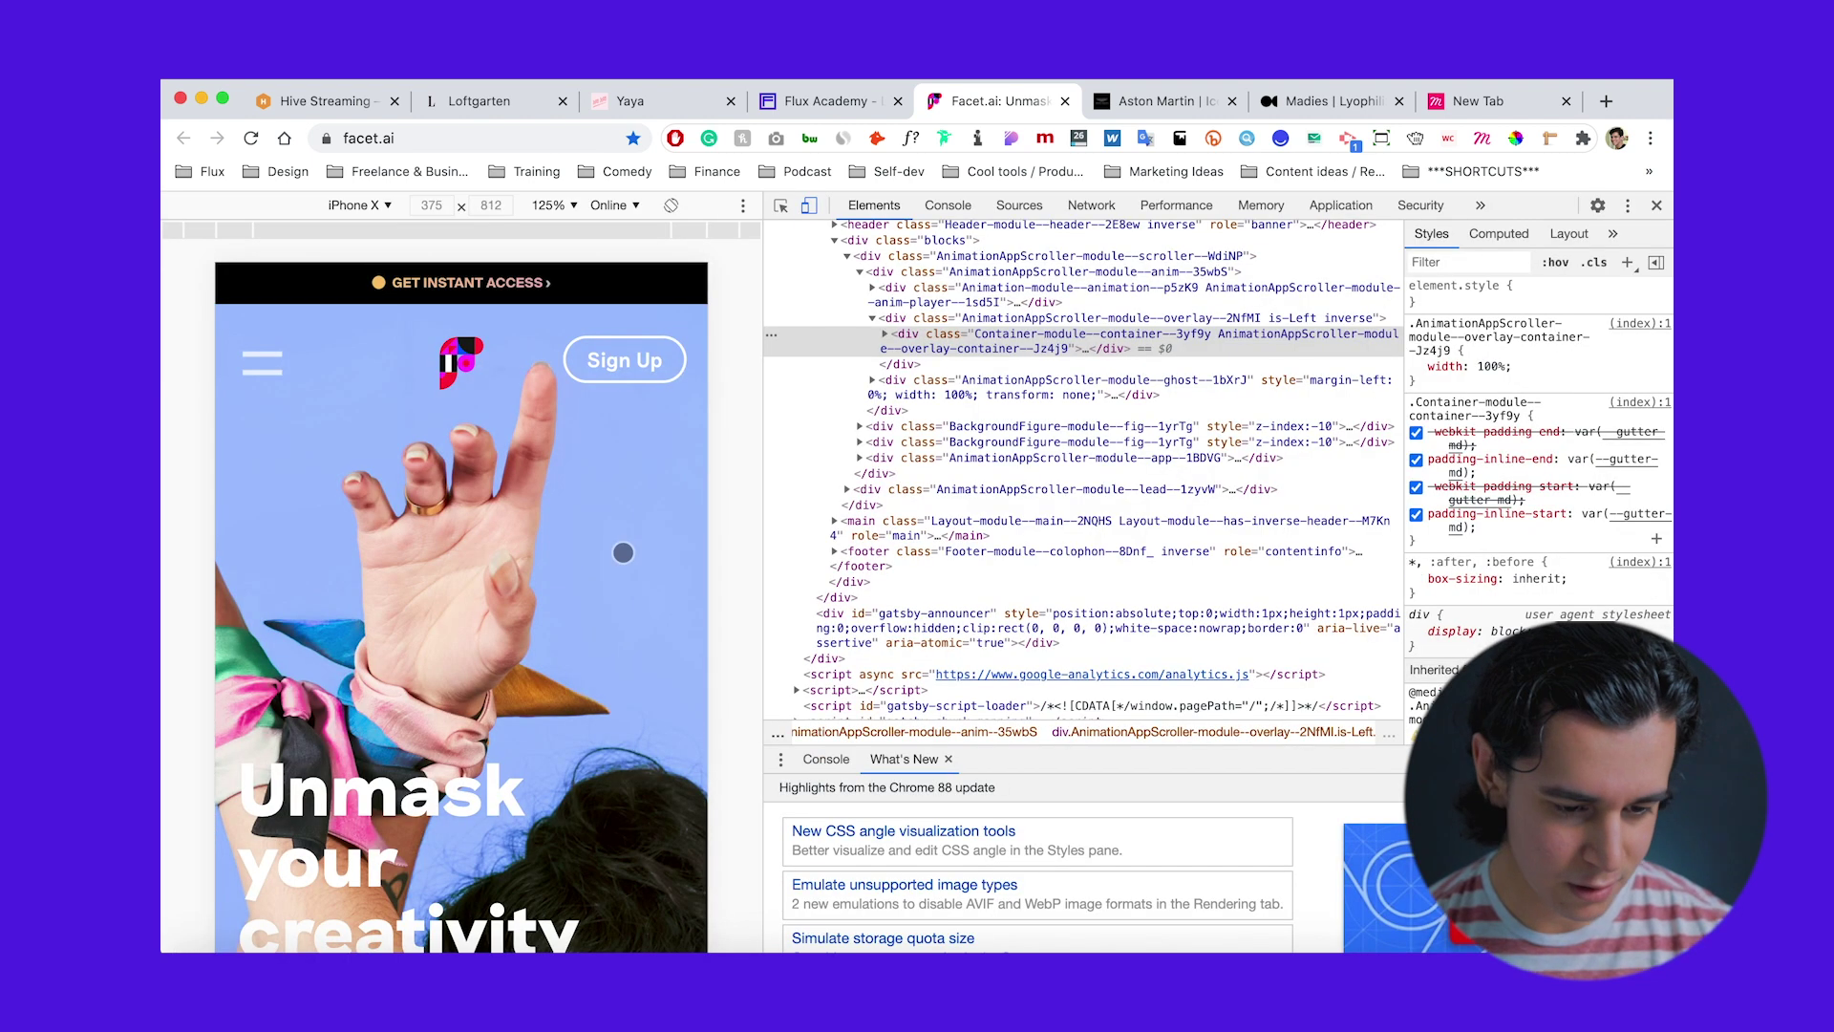
{"action": "scroll", "coordinate": [607, 622], "scroll_direction": "down", "scroll_amount": 2}
{"action": "scroll", "coordinate": [607, 622], "scroll_direction": "down", "scroll_amount": 5}
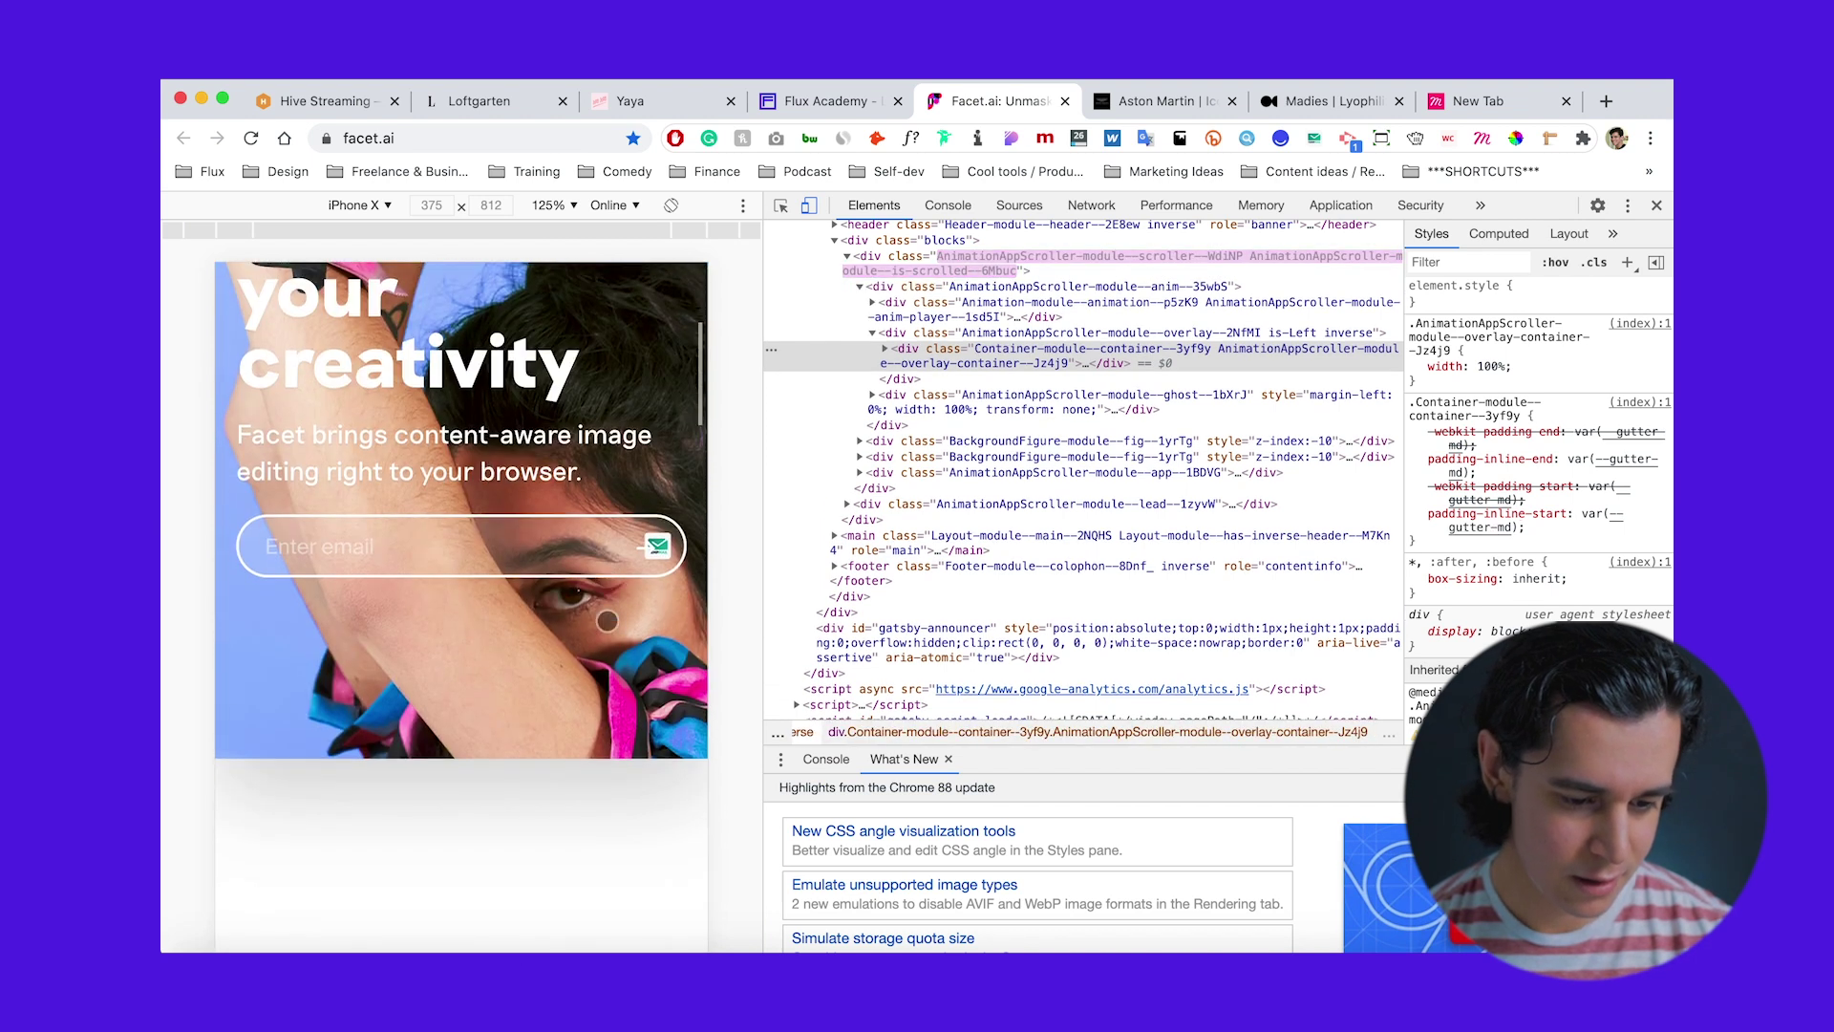
{"action": "scroll", "coordinate": [607, 622], "scroll_direction": "up", "scroll_amount": 6}
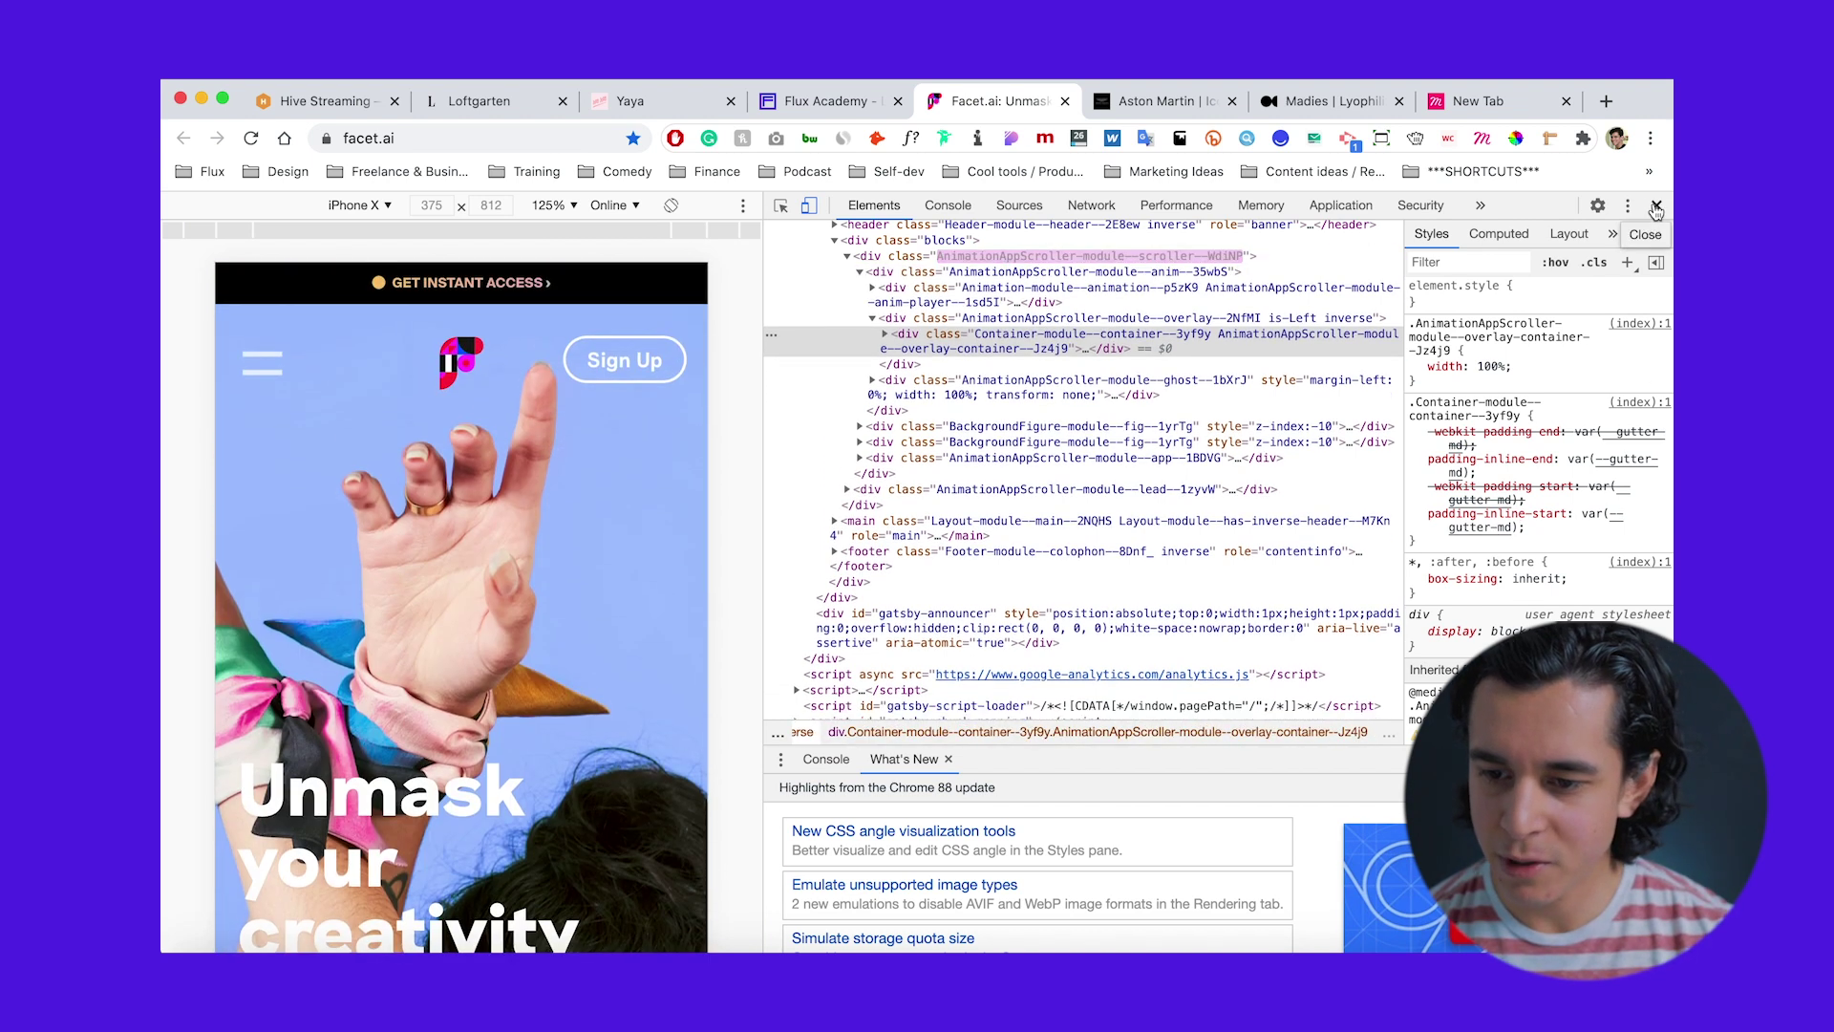
{"action": "left_click", "coordinate": [1656, 207]}
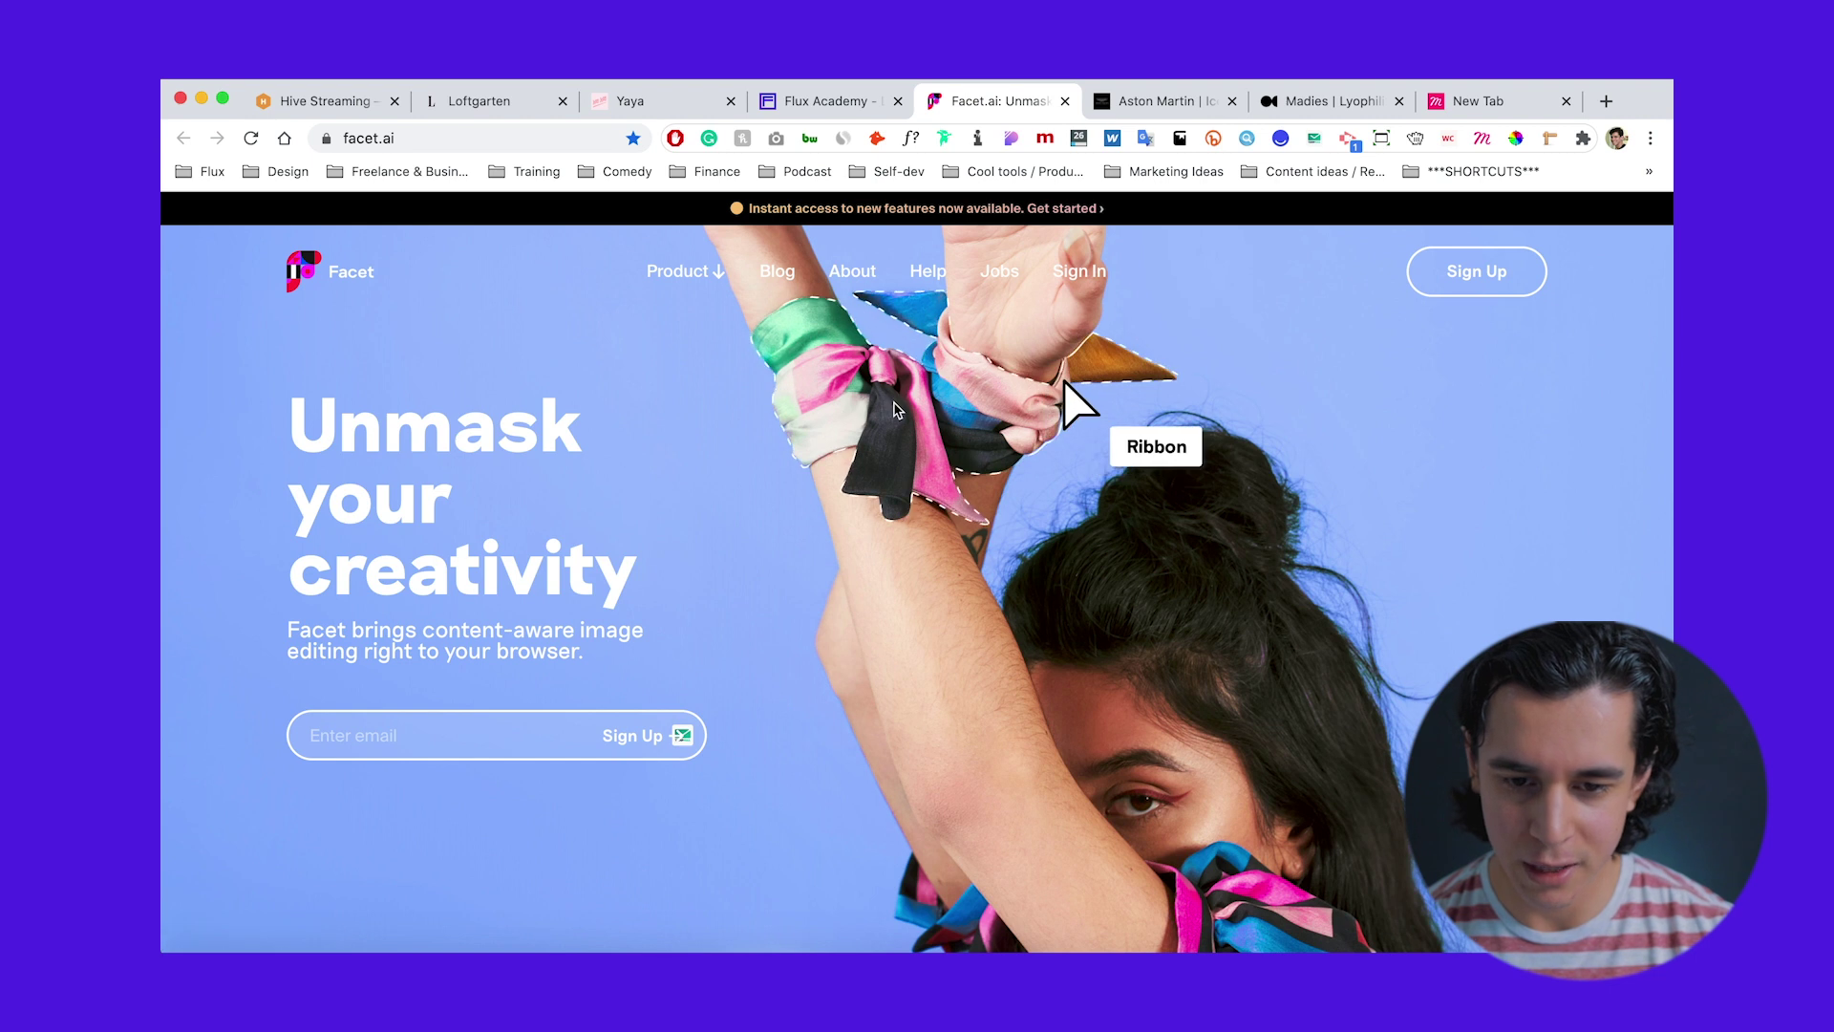
Preview Facet.ai in a 414 x 736 '+++ Mobile - Portrait' window and scroll through it
{"action": "left_click", "coordinate": [1046, 140]}
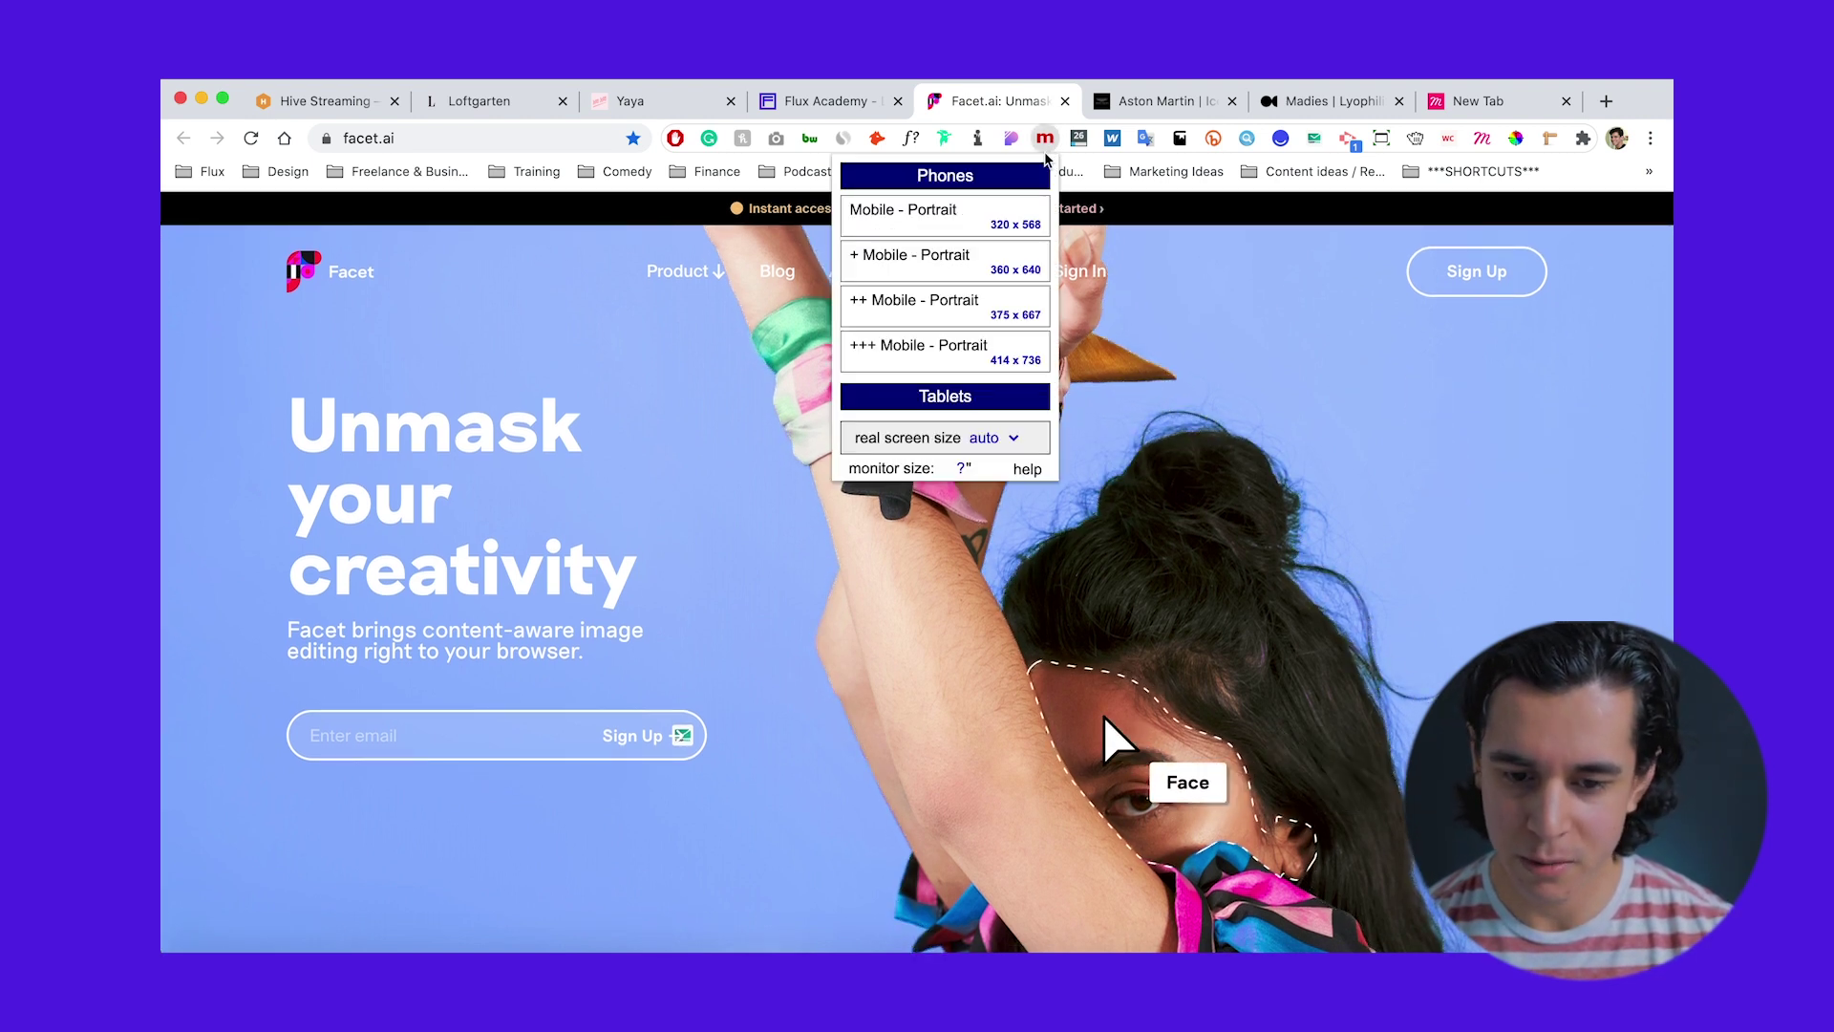
{"action": "left_click", "coordinate": [978, 352]}
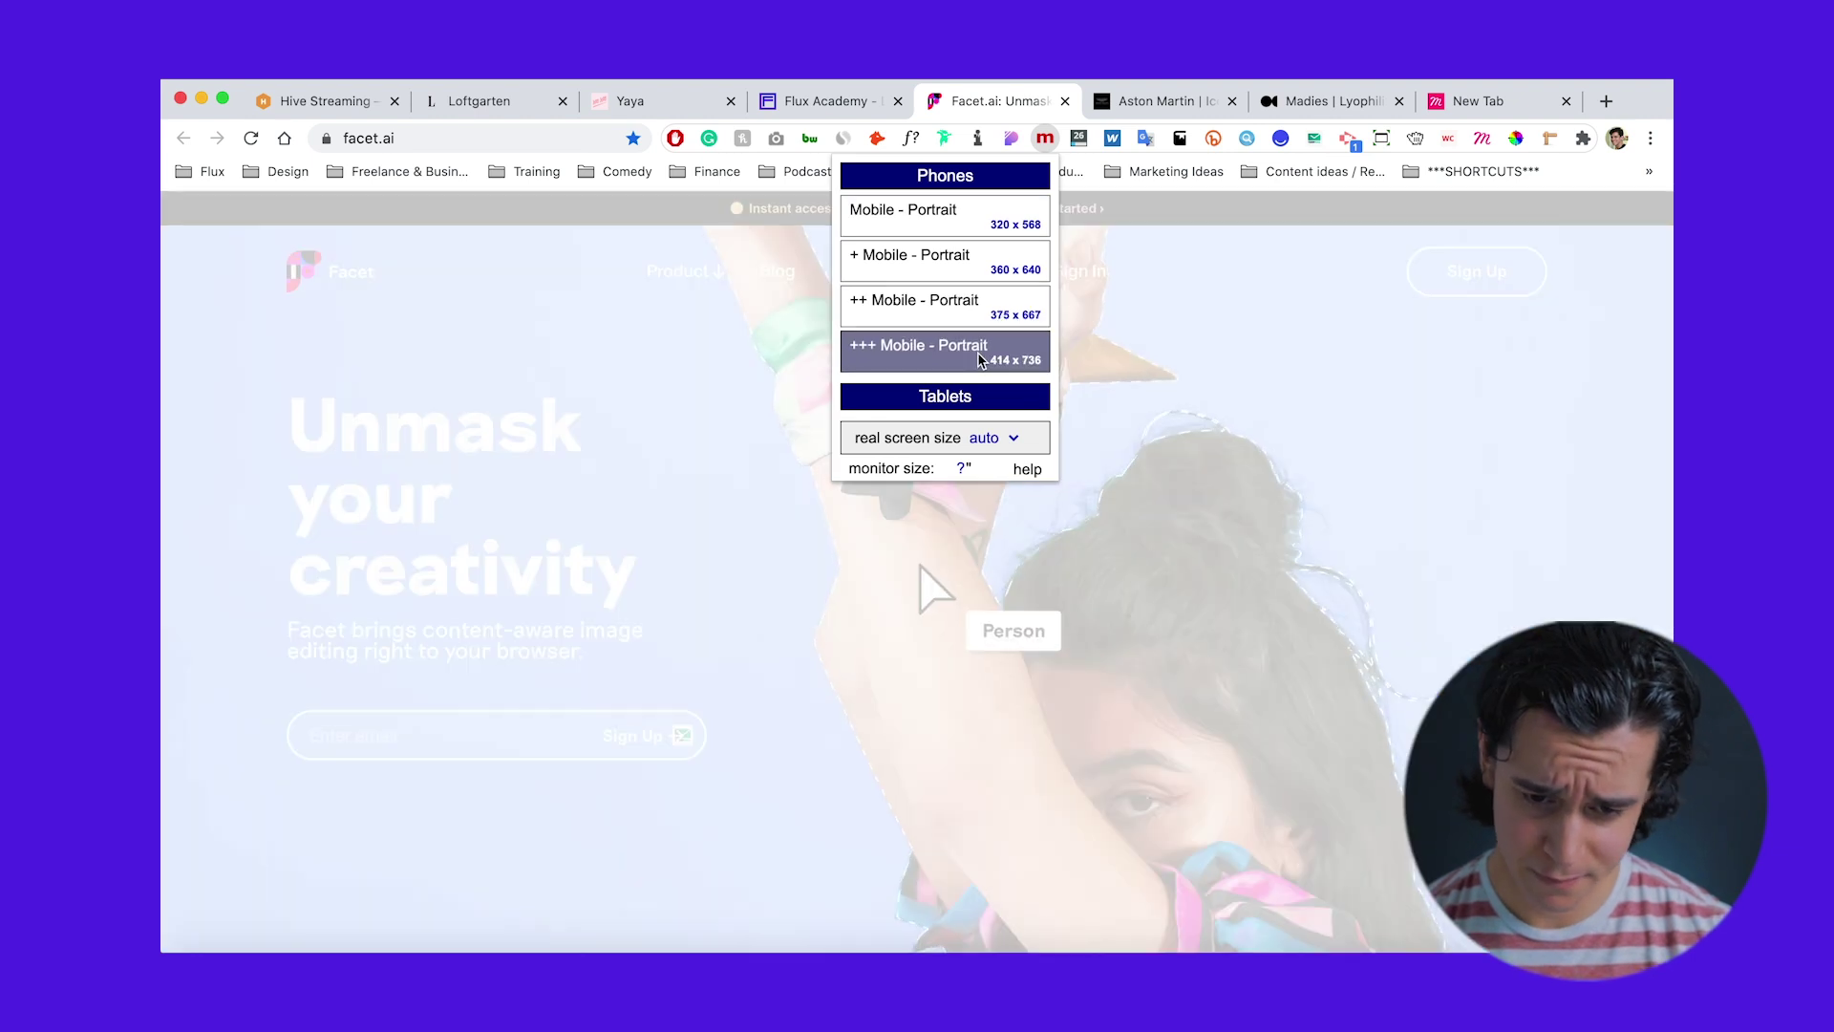
{"action": "left_click", "coordinate": [982, 367]}
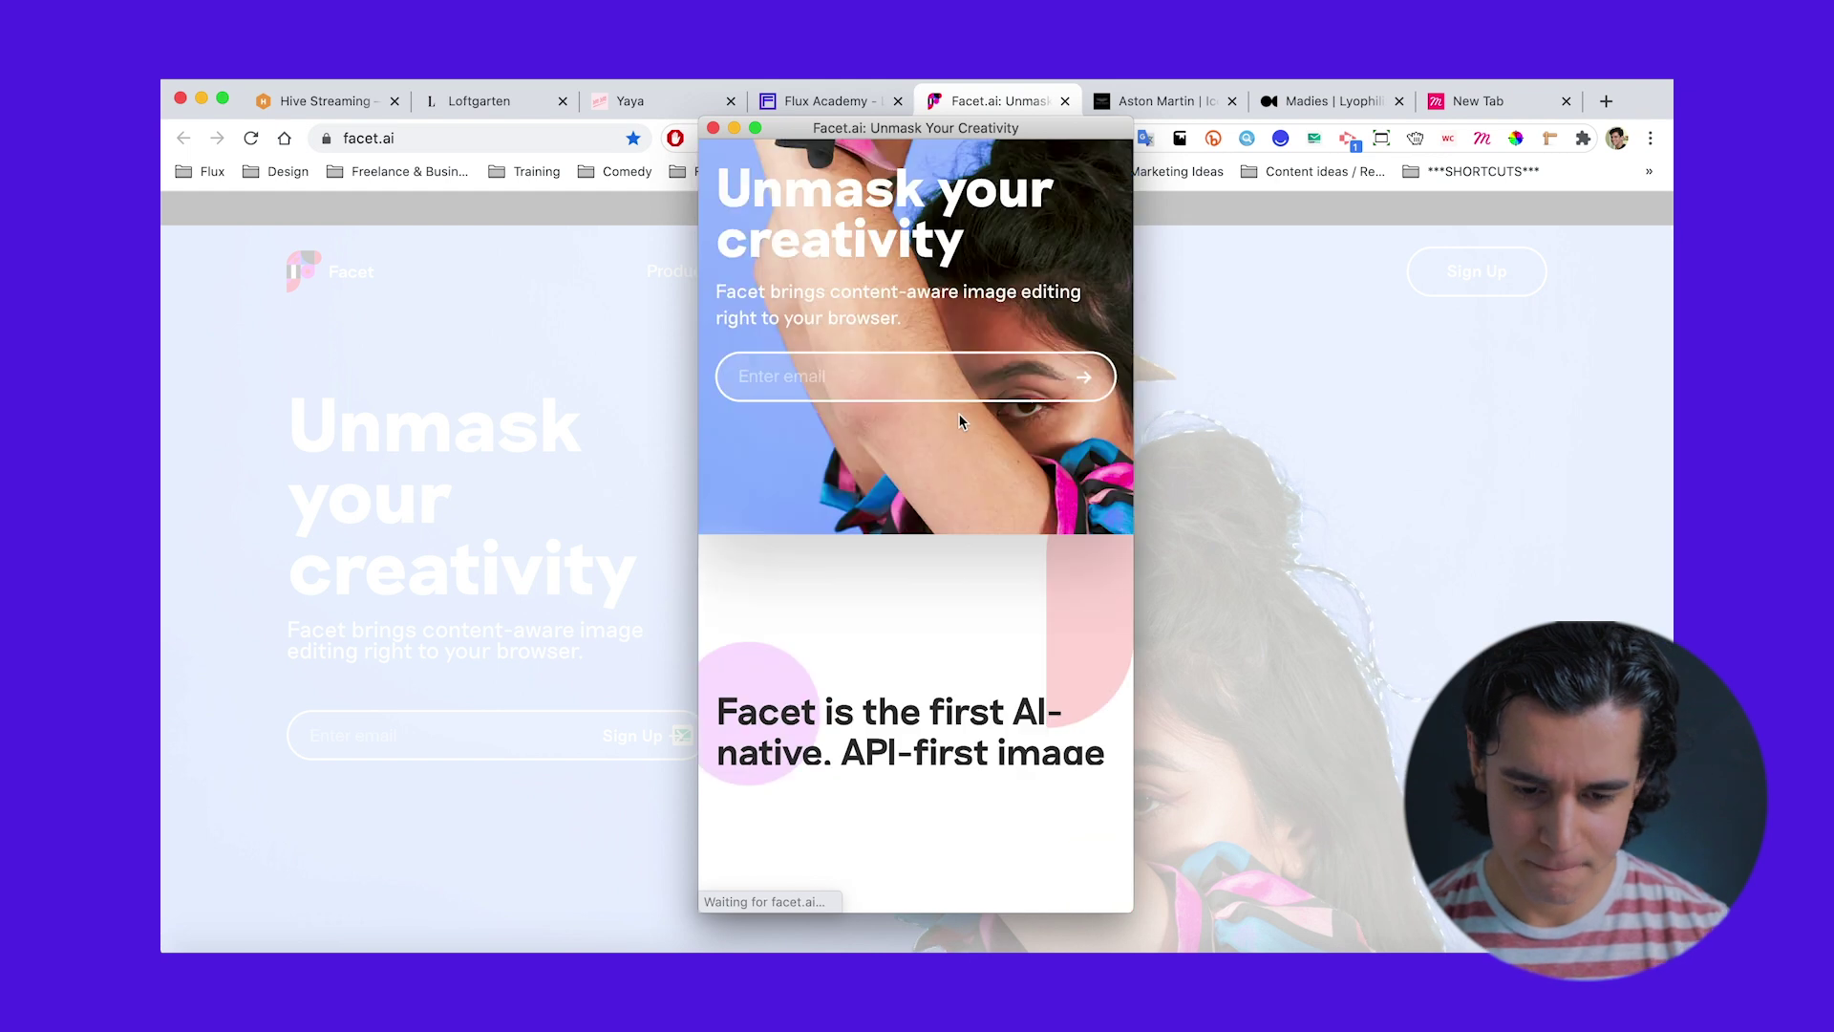
{"action": "scroll", "coordinate": [959, 421], "scroll_direction": "down", "scroll_amount": 5}
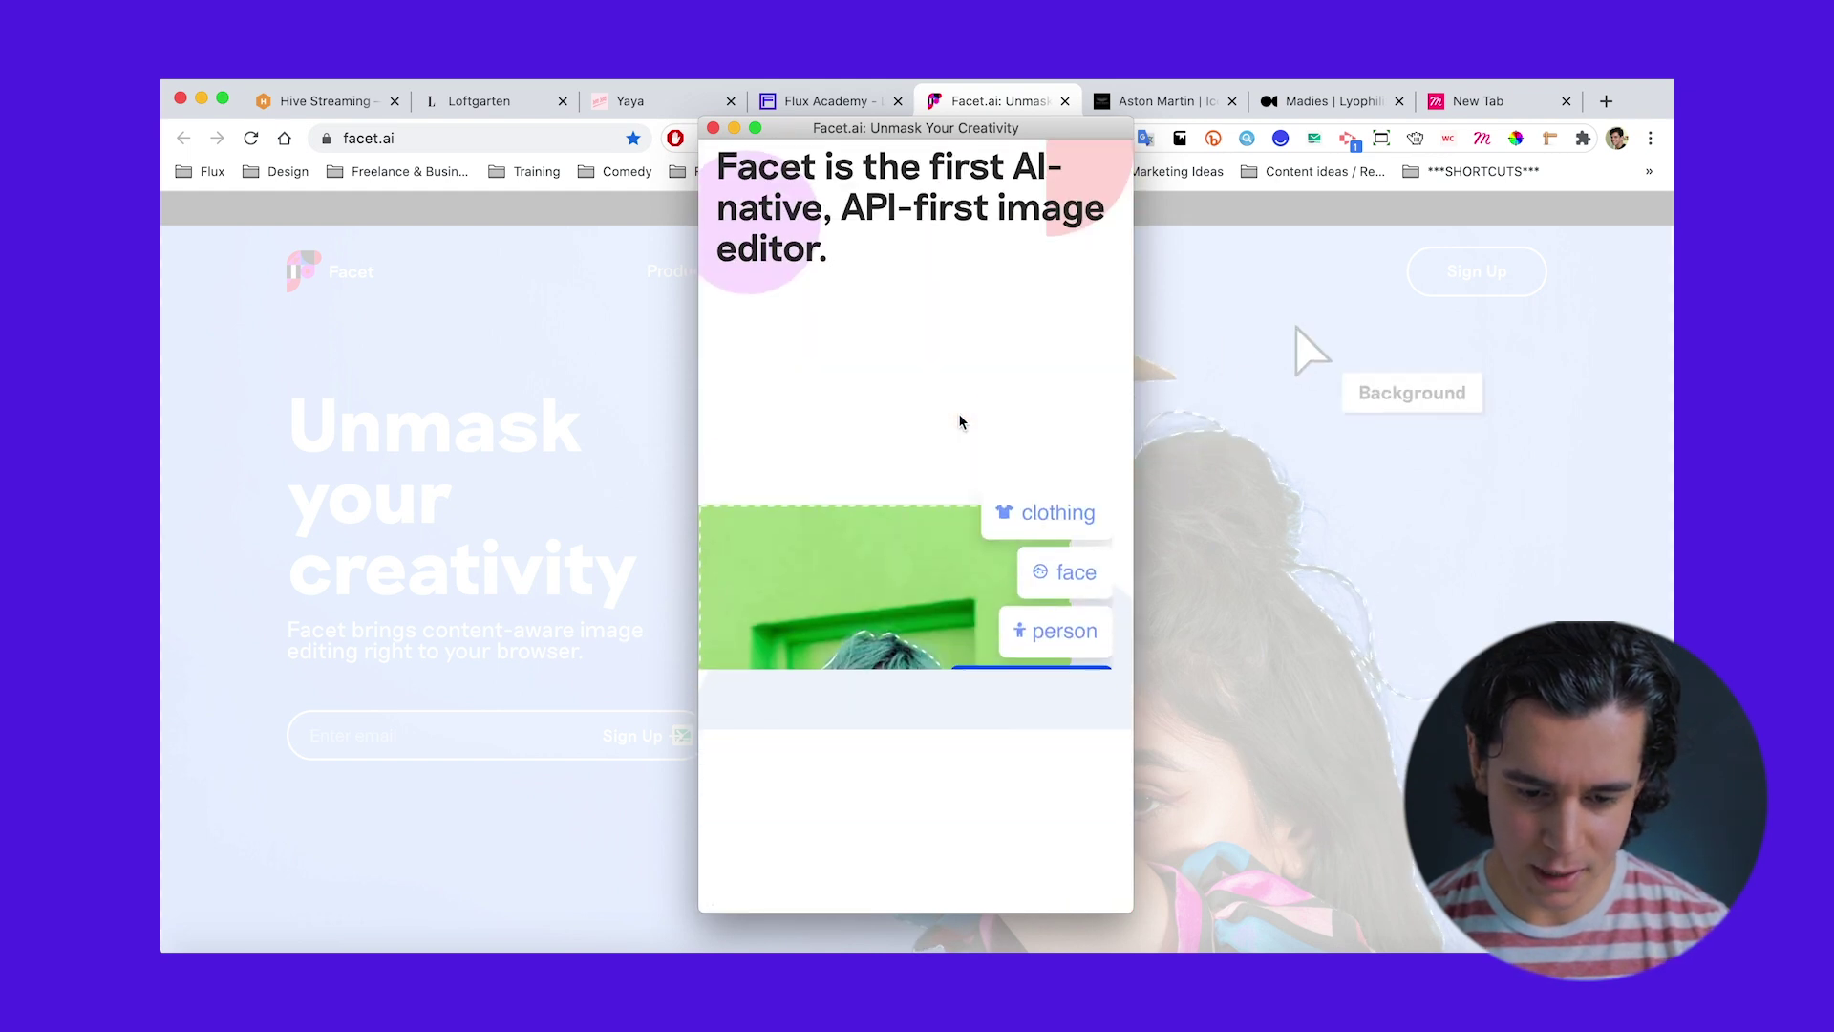
{"action": "scroll", "coordinate": [946, 488], "scroll_direction": "down", "scroll_amount": 5}
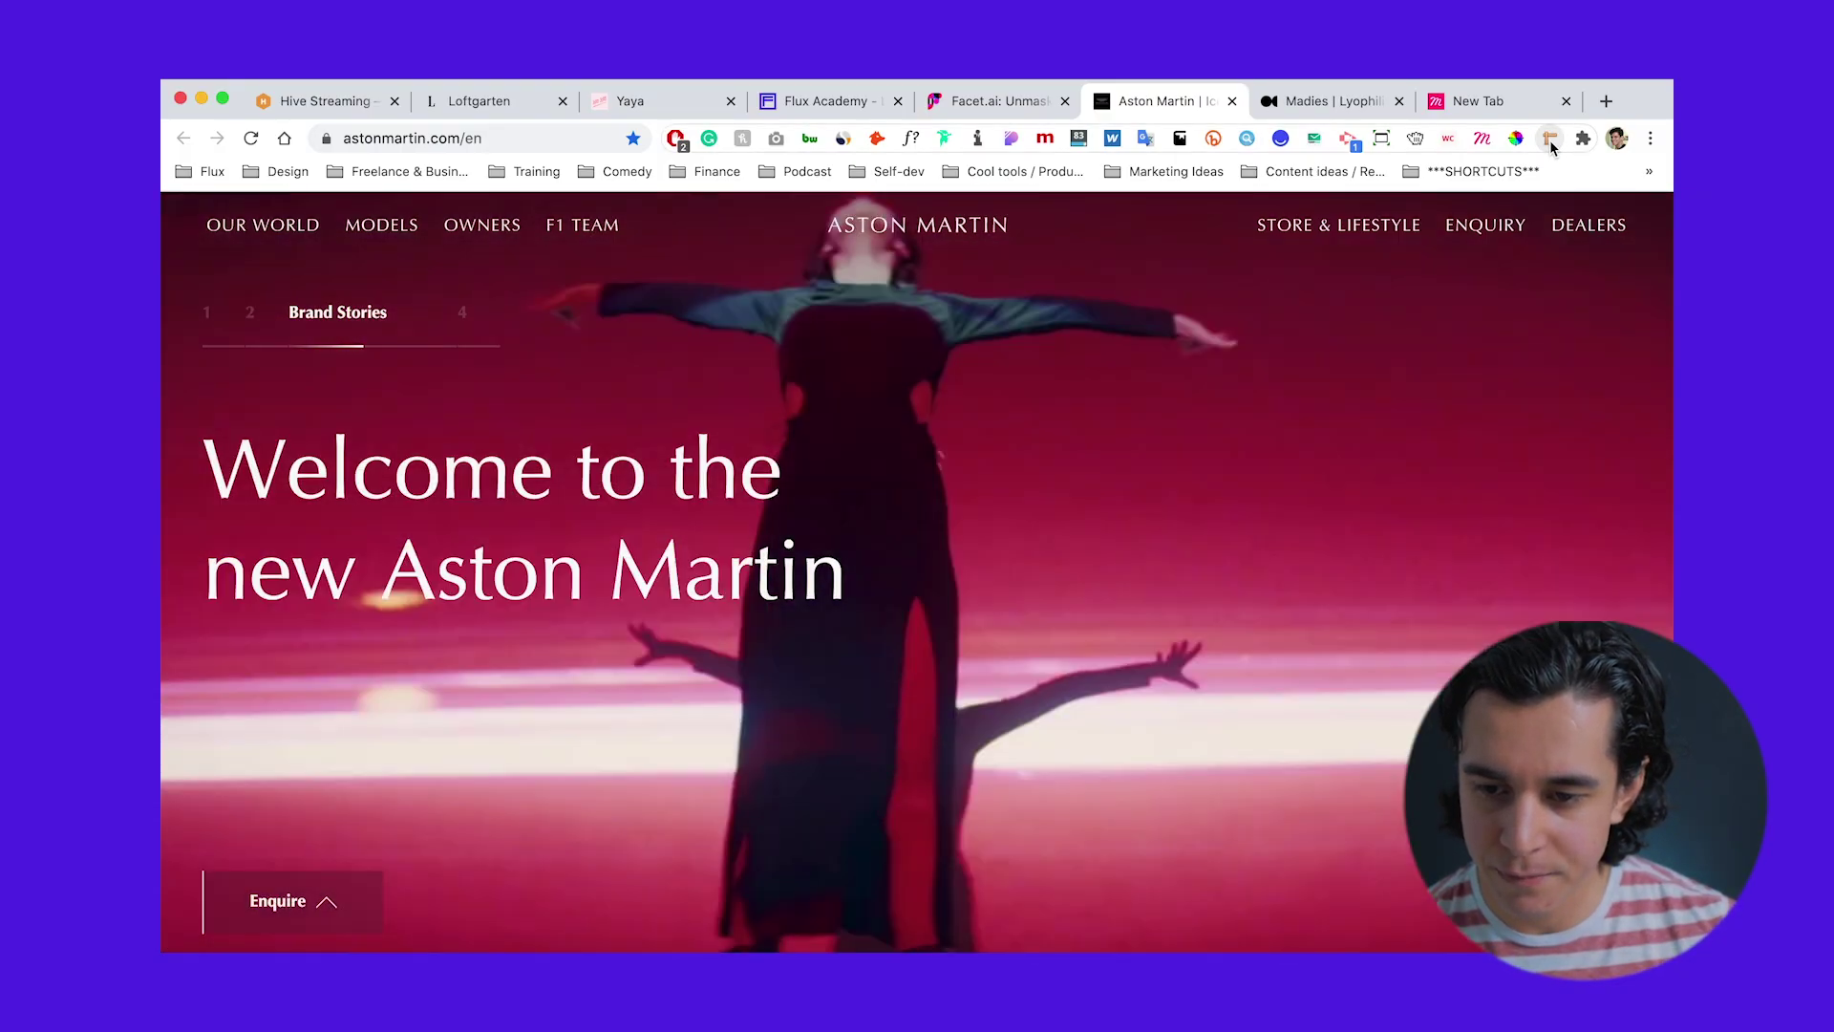
Measure the Aston Martin headline with Page Ruler: 631 x 202 at left 28, top 215
{"action": "left_click", "coordinate": [1549, 138]}
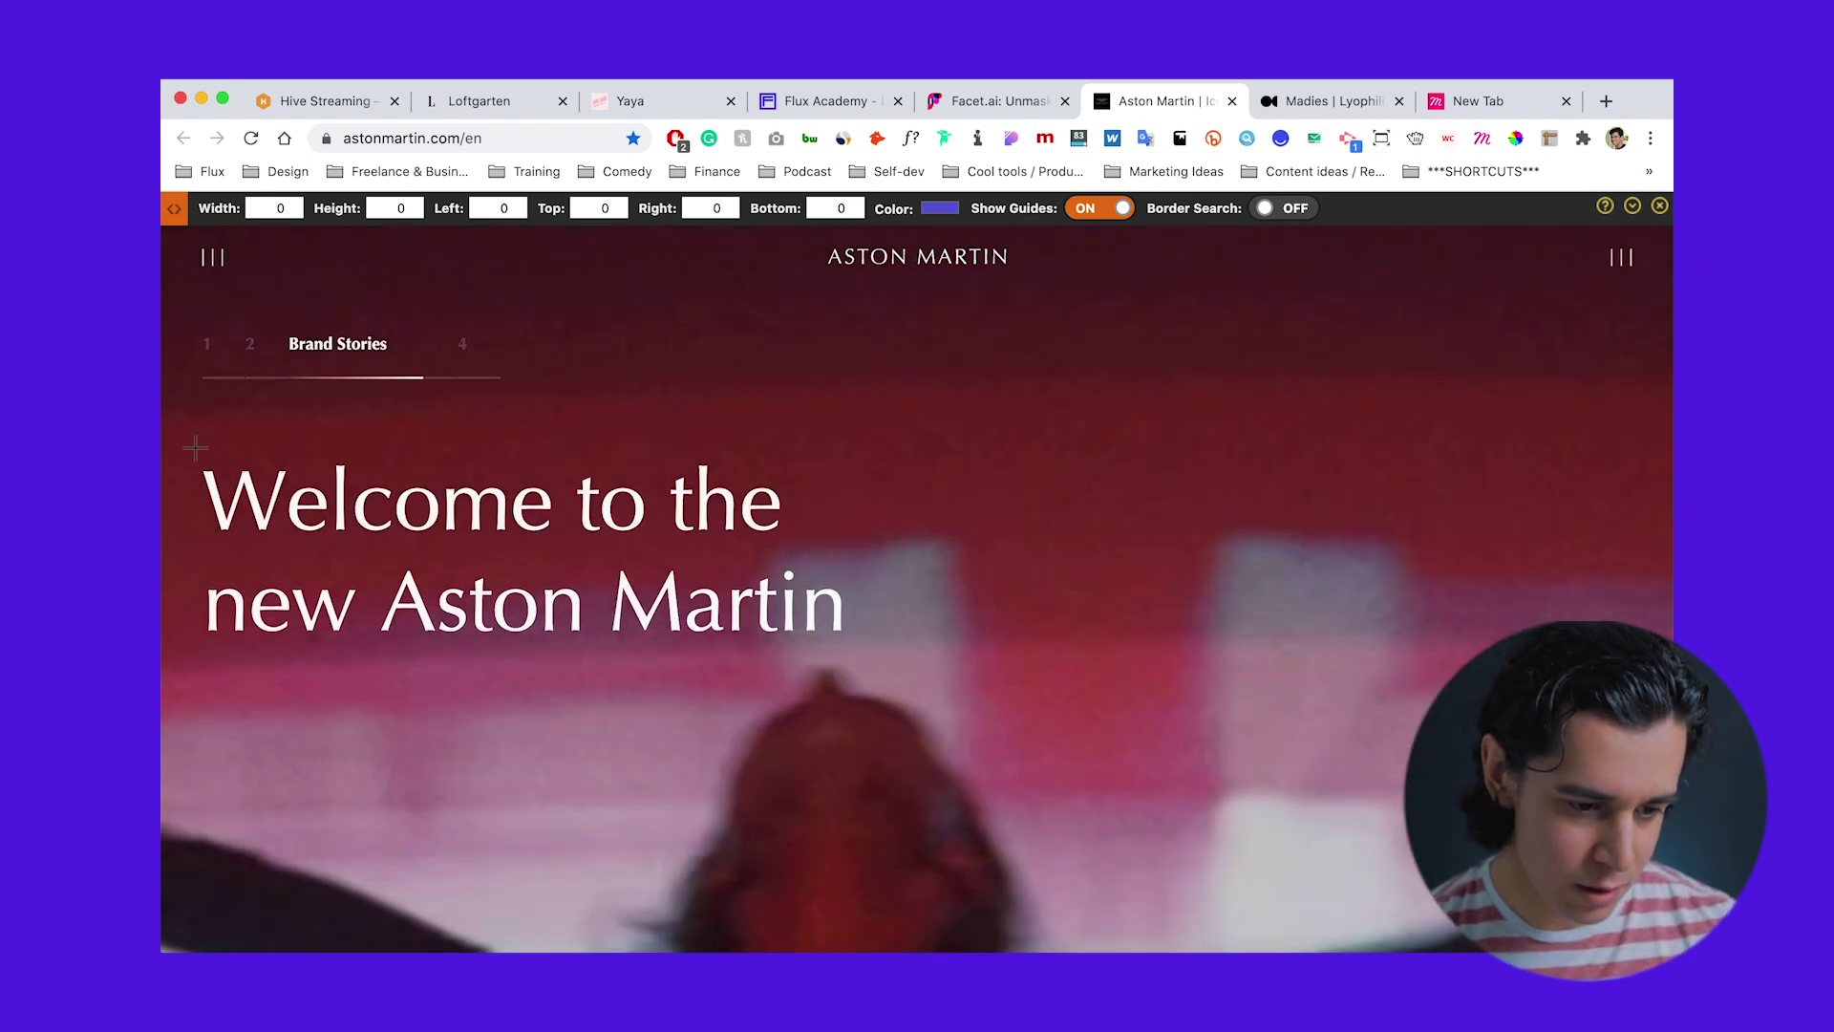
{"action": "left_click_drag", "start_coordinate": [193, 452], "coordinate": [765, 646]}
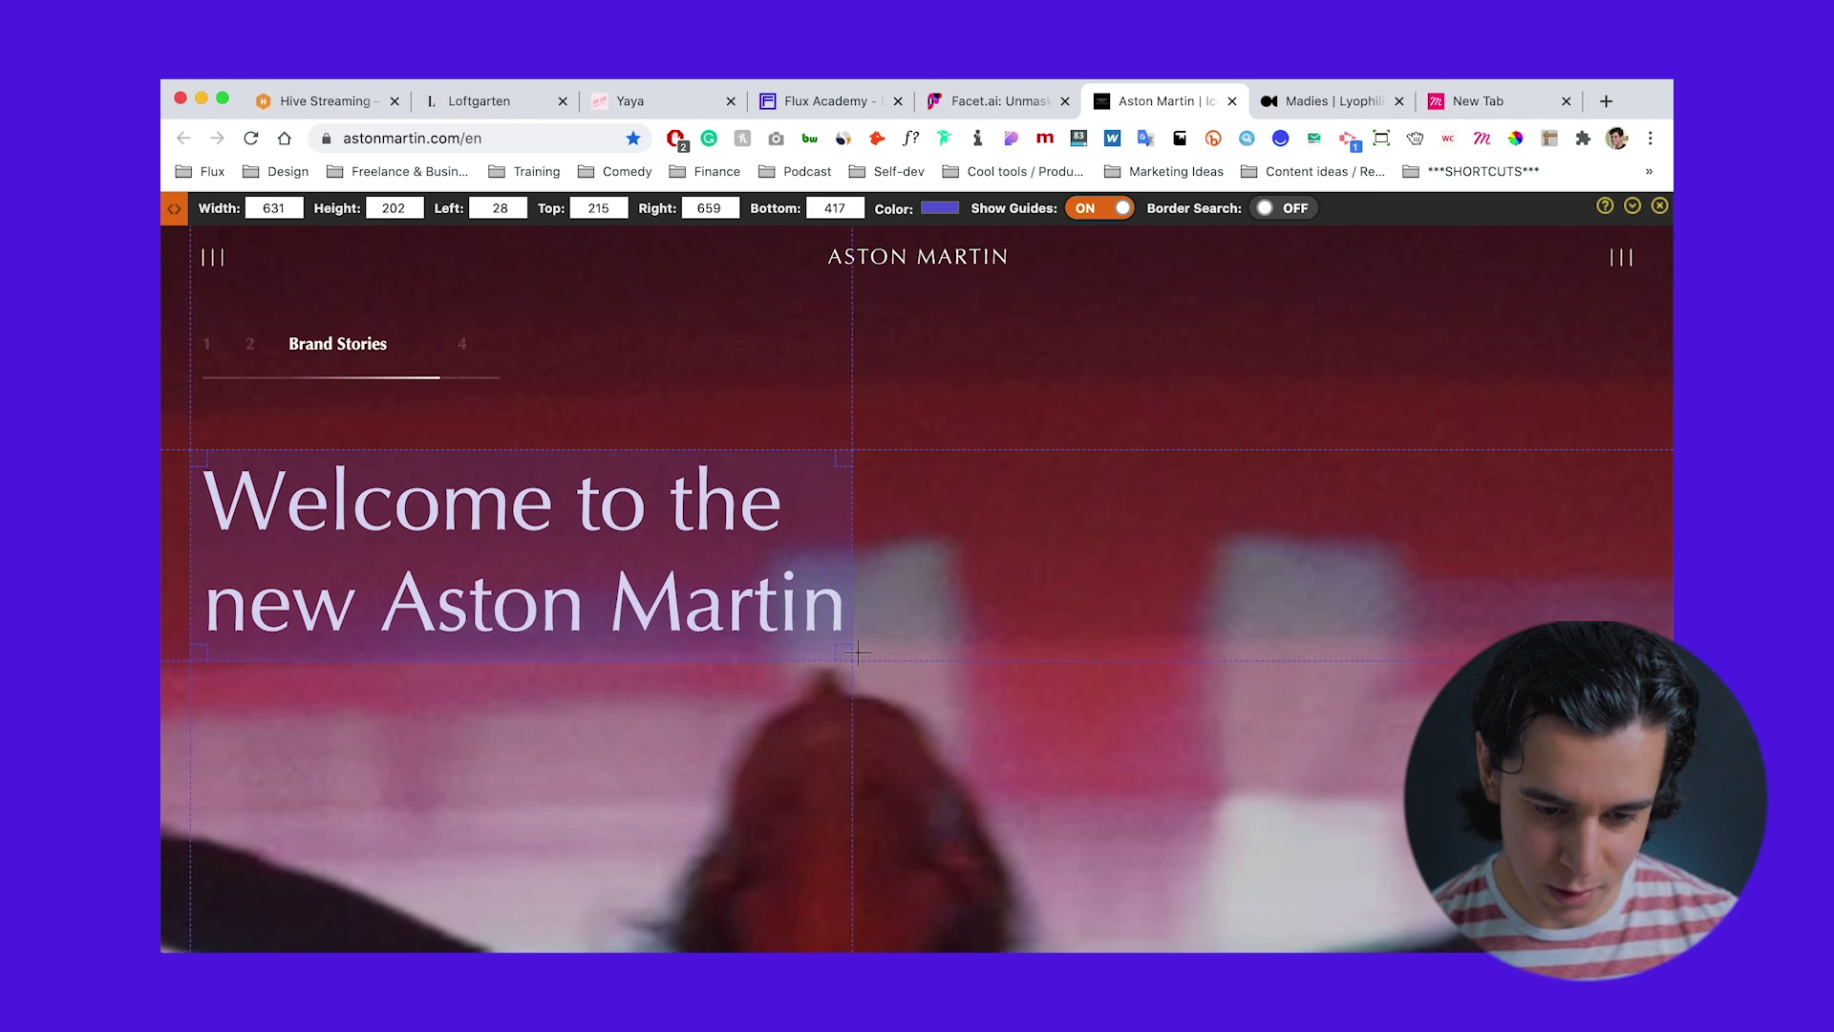